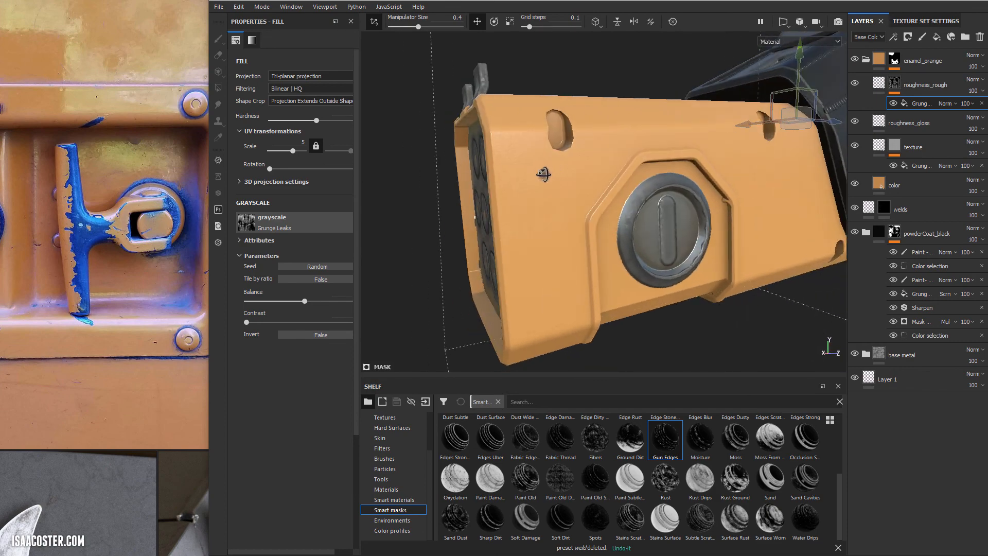
- Add the Gun Edges smart mask to the enamel_orange folder's mask
{"action": "left_click", "coordinate": [914, 64]}
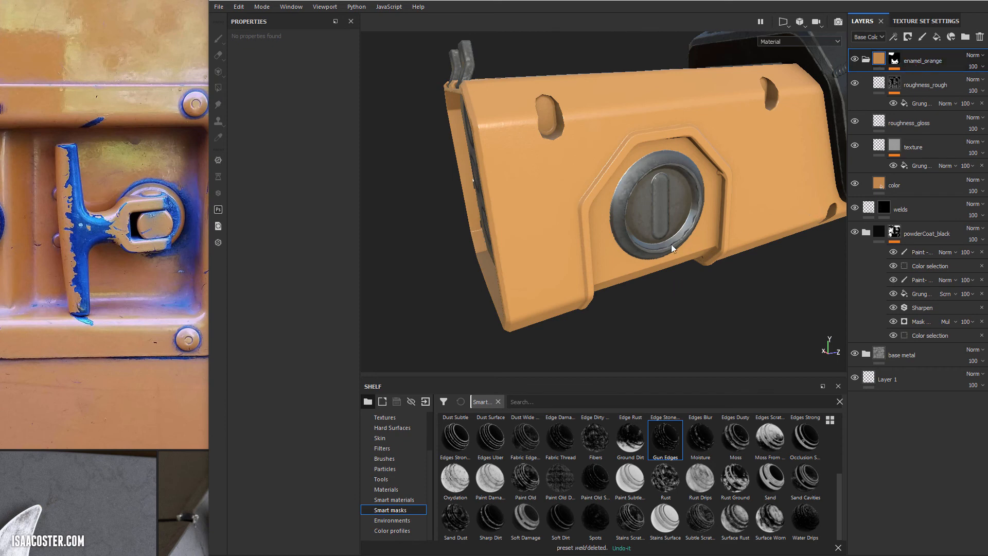
{"action": "left_click_drag", "start_coordinate": [671, 244], "coordinate": [898, 141], "text": "alt"}
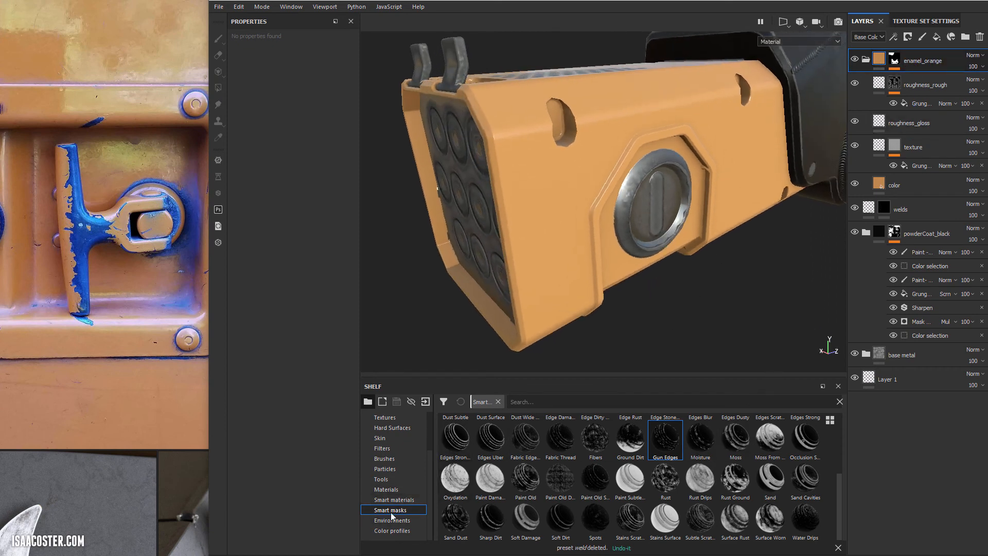
{"action": "left_click_drag", "start_coordinate": [666, 445], "coordinate": [896, 63]}
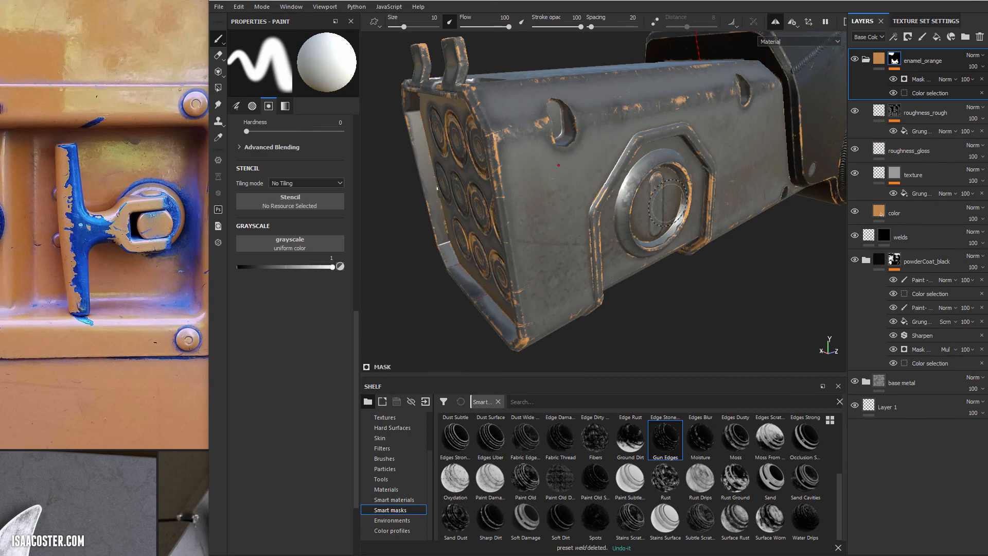
{"action": "left_click_drag", "start_coordinate": [667, 205], "coordinate": [540, 200], "text": "alt"}
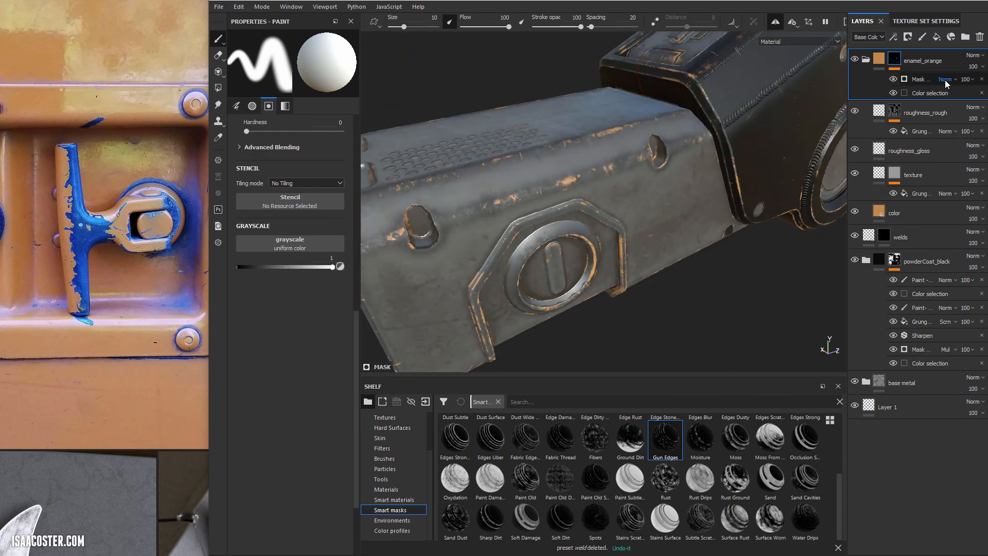
- Set the blend mode of the Gun Edges mask generator on enamel_orange to Multiply
{"action": "right_click_drag", "start_coordinate": [749, 149], "coordinate": [604, 101], "text": "alt"}
{"action": "left_click_drag", "start_coordinate": [604, 102], "coordinate": [565, 131], "text": "alt"}
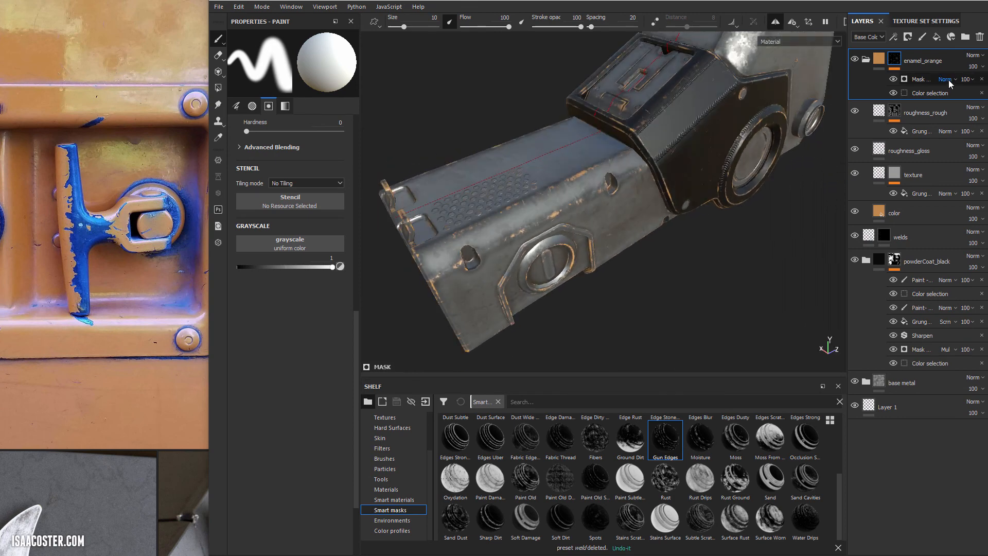
{"action": "left_click", "coordinate": [949, 84]}
{"action": "left_click", "coordinate": [949, 84]}
{"action": "left_click", "coordinate": [949, 84]}
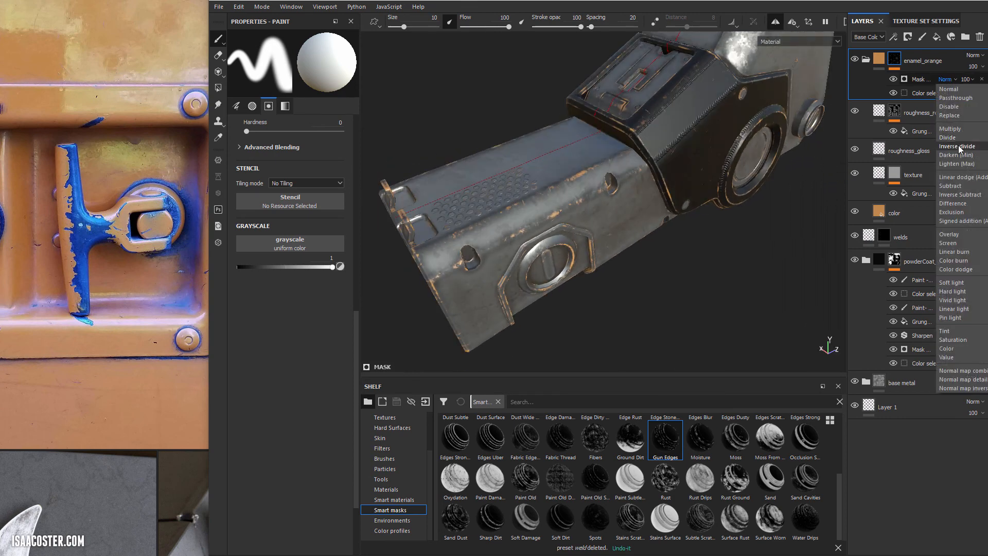
{"action": "left_click", "coordinate": [949, 128]}
{"action": "left_click_drag", "start_coordinate": [664, 230], "coordinate": [694, 182], "text": "alt"}
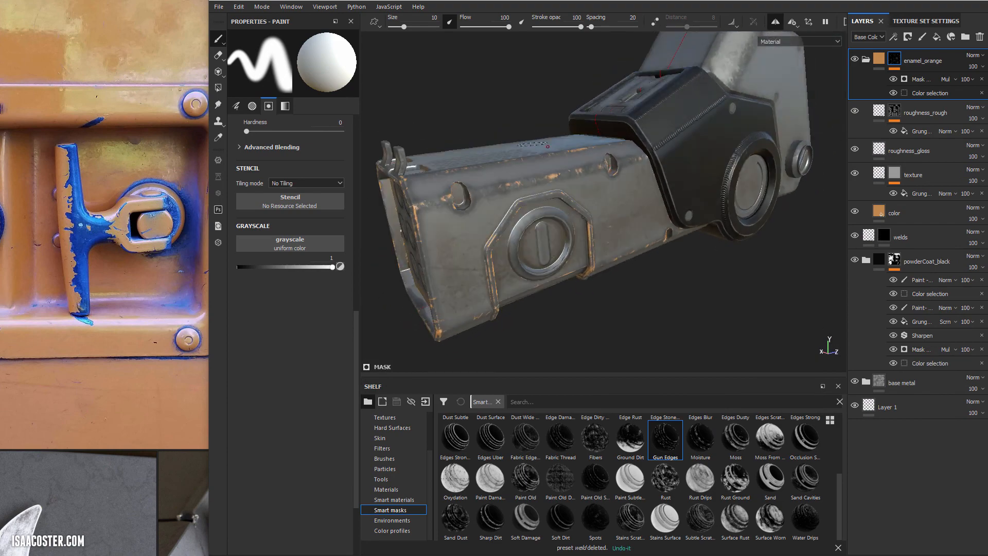
- Inspect the enamel_orange mask on its own with the edge mask generator switched off and back on
{"action": "left_click", "coordinate": [894, 58], "text": "alt"}
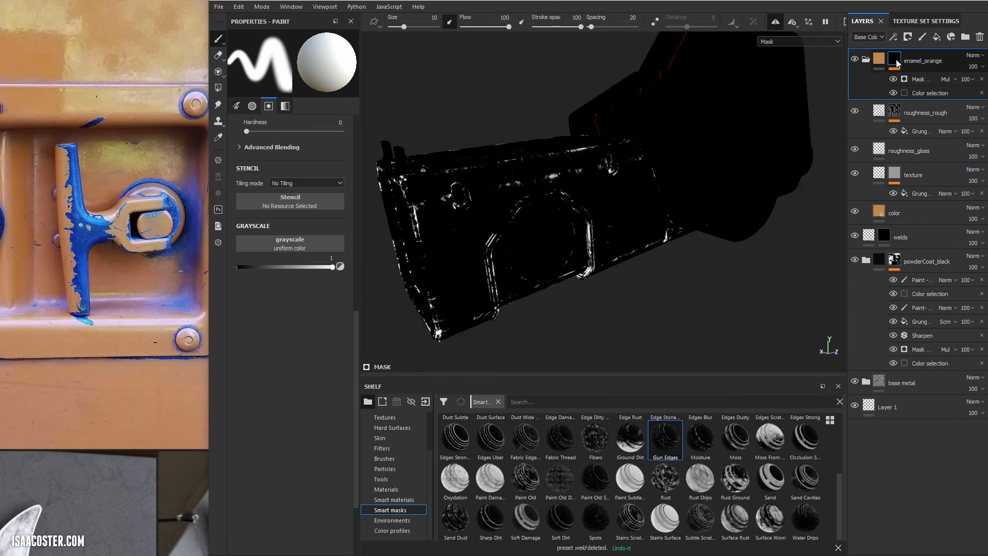
{"action": "key", "text": "m"}
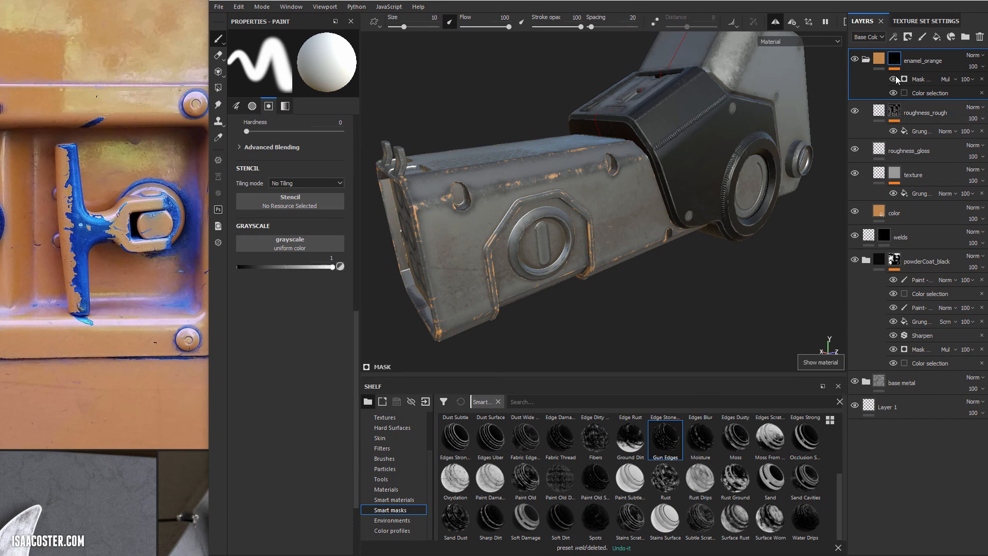
{"action": "left_click", "coordinate": [893, 79]}
{"action": "left_click", "coordinate": [894, 59], "text": "alt"}
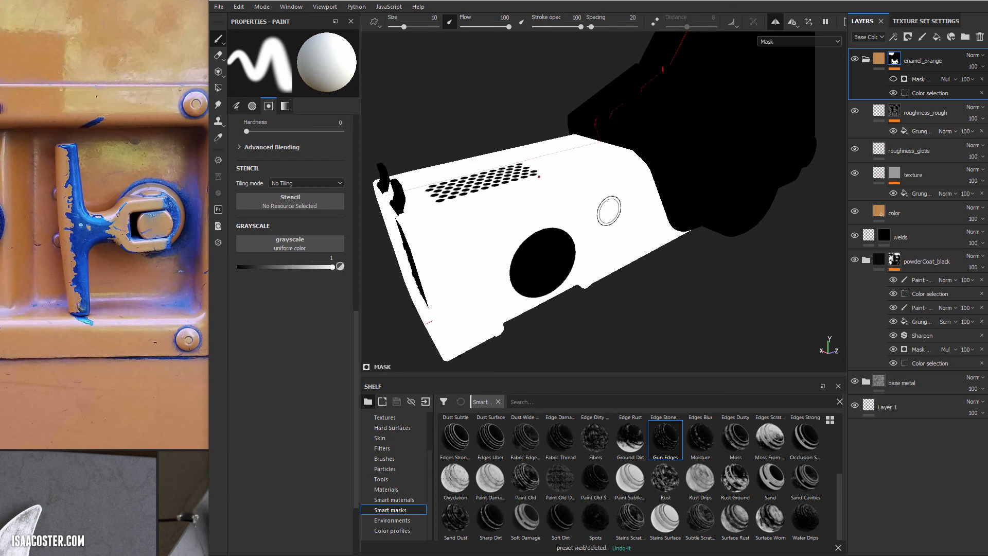
{"action": "left_click", "coordinate": [893, 80]}
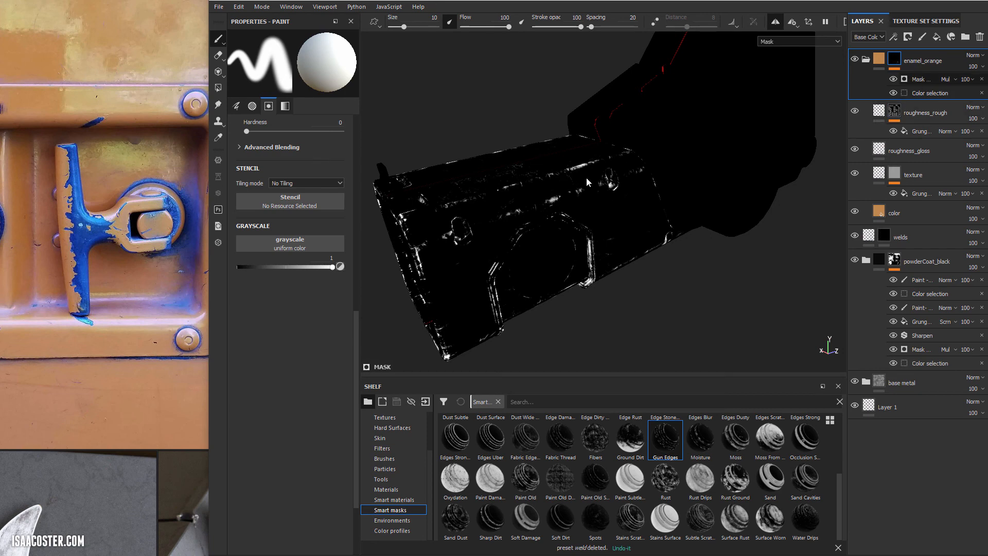
- Return to the material view and set Global Invert to True on enamel_orange's Gun Edges mask generator
{"action": "mouse_move", "coordinate": [550, 221]}
{"action": "left_mouse_down", "text": "alt"}
{"action": "mouse_move", "coordinate": [563, 180]}
{"action": "mouse_move", "coordinate": [599, 170]}
{"action": "mouse_move", "coordinate": [604, 156]}
{"action": "left_mouse_up", "text": "alt"}
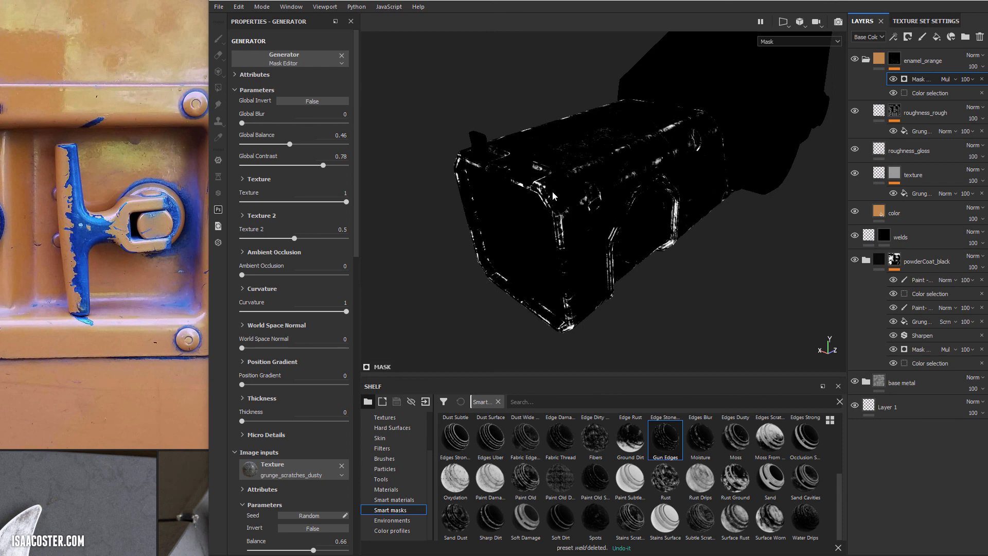
{"action": "key", "text": "m"}
{"action": "mouse_move", "coordinate": [561, 198]}
{"action": "left_mouse_down", "text": "alt"}
{"action": "mouse_move", "coordinate": [580, 207]}
{"action": "mouse_move", "coordinate": [566, 197]}
{"action": "left_mouse_up", "text": "alt"}
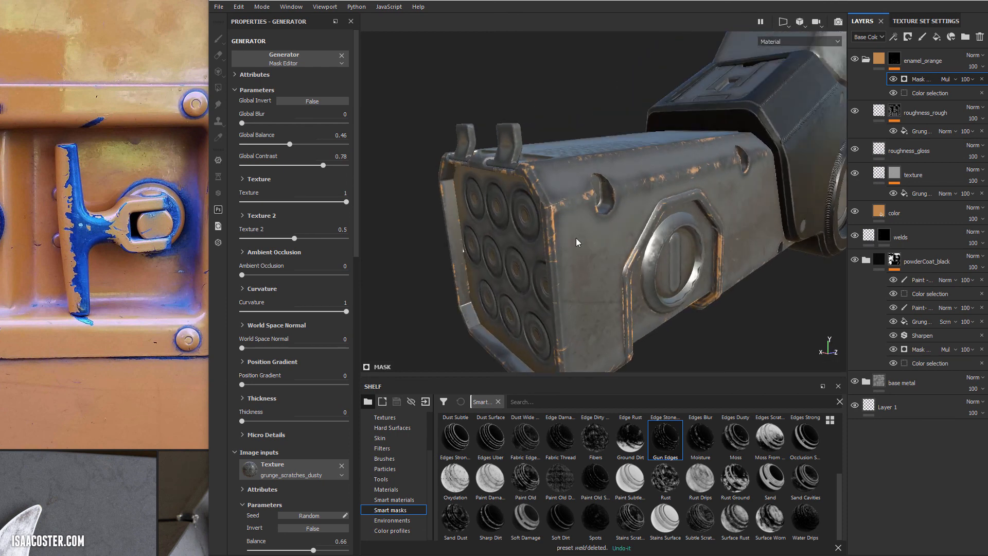
{"action": "left_click_drag", "start_coordinate": [576, 239], "coordinate": [567, 254], "text": "alt"}
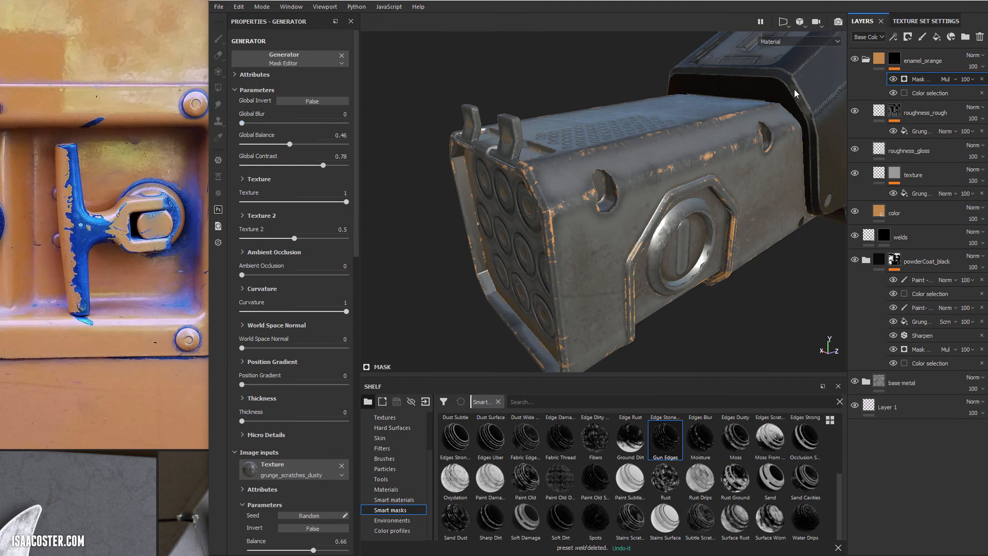
{"action": "left_click", "coordinate": [287, 102]}
{"action": "left_click_drag", "start_coordinate": [407, 106], "coordinate": [497, 158], "text": "alt"}
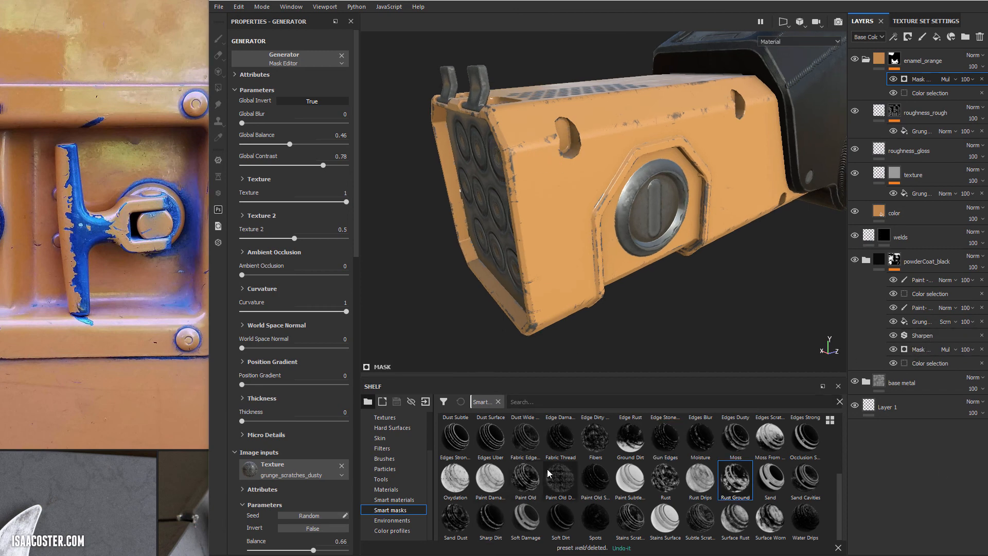
- Add the Paint Old smart mask to the enamel_orange mask and set its generator's Global Invert to True
{"action": "mouse_move", "coordinate": [521, 481]}
{"action": "left_mouse_down"}
{"action": "mouse_move", "coordinate": [885, 154]}
{"action": "mouse_move", "coordinate": [931, 85]}
{"action": "left_mouse_up"}
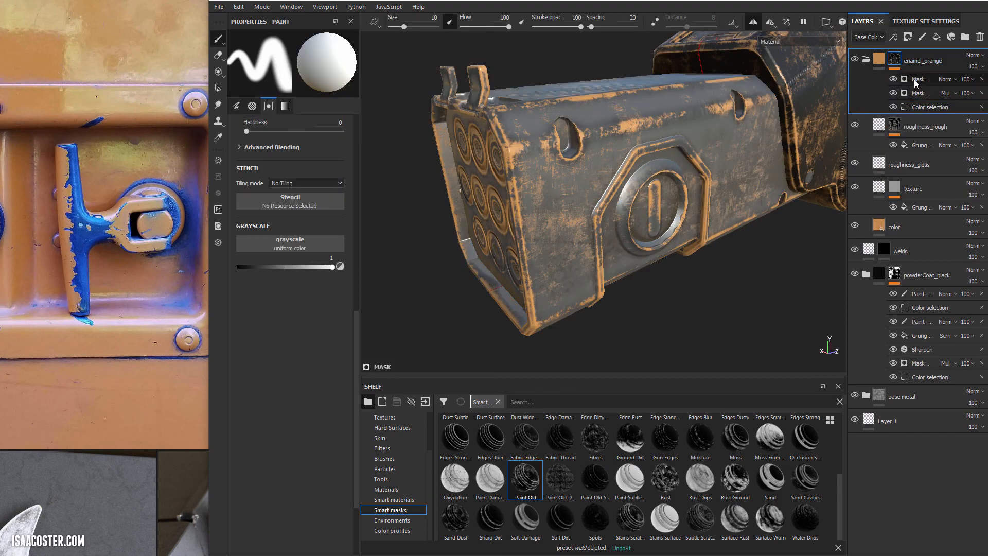
{"action": "left_click", "coordinate": [920, 79]}
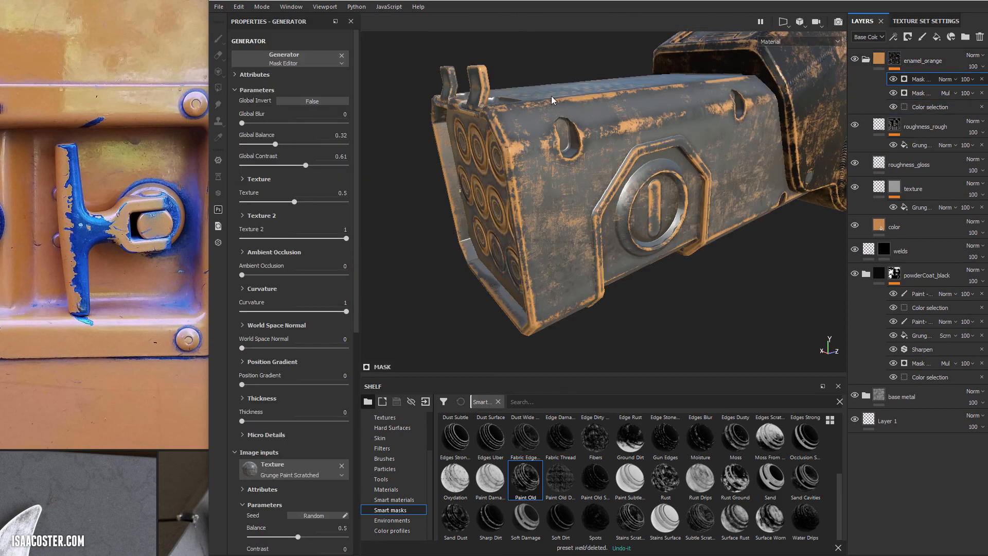
{"action": "left_click", "coordinate": [331, 102]}
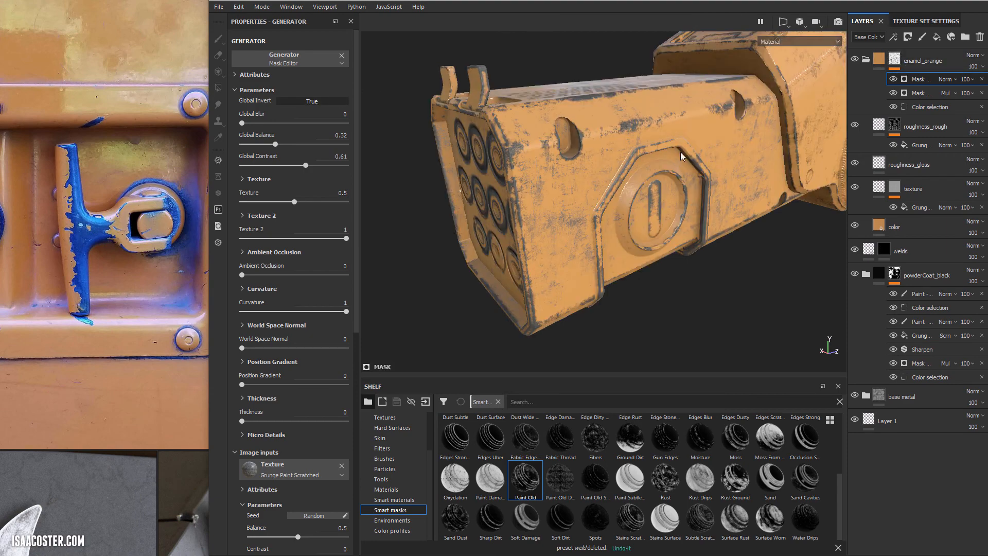
- Set the blend mode of the Paint Old mask generator to Multiply
{"action": "left_click", "coordinate": [945, 80]}
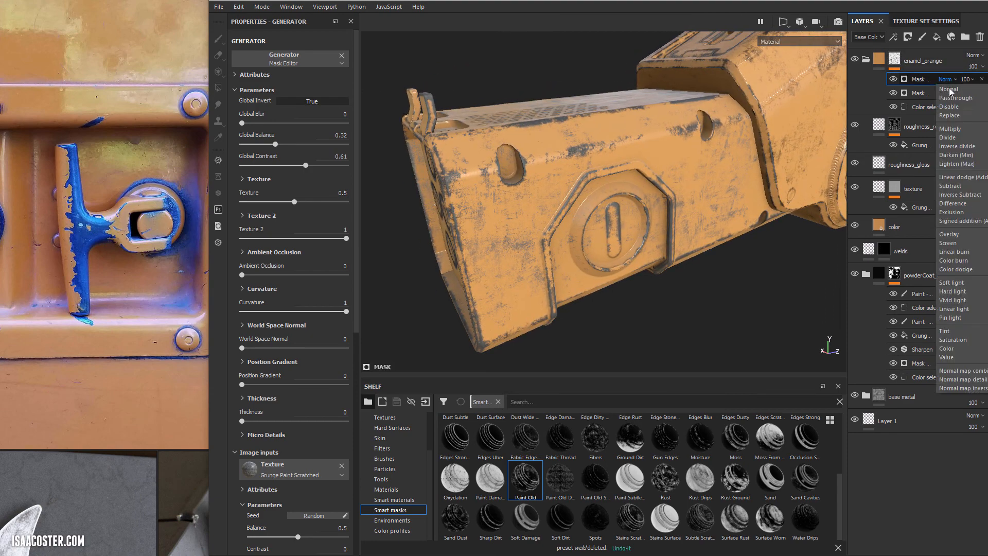
{"action": "left_click", "coordinate": [969, 130]}
{"action": "left_click_drag", "start_coordinate": [795, 202], "coordinate": [718, 179], "text": "alt"}
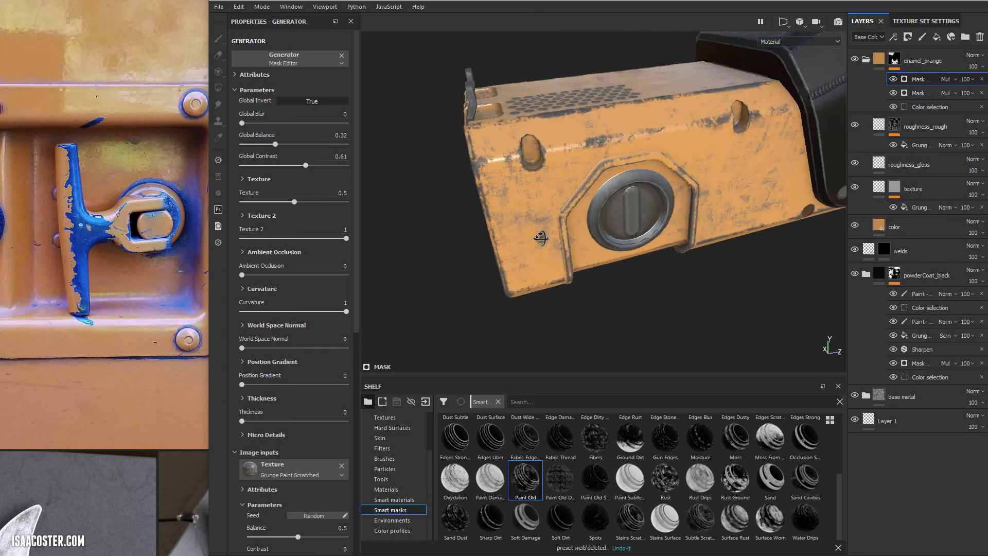
- Examine the chipped paint on the orange housing up close and compare it with the chipped handle in the reference photo
{"action": "left_click_drag", "start_coordinate": [540, 238], "coordinate": [590, 211], "text": "alt"}
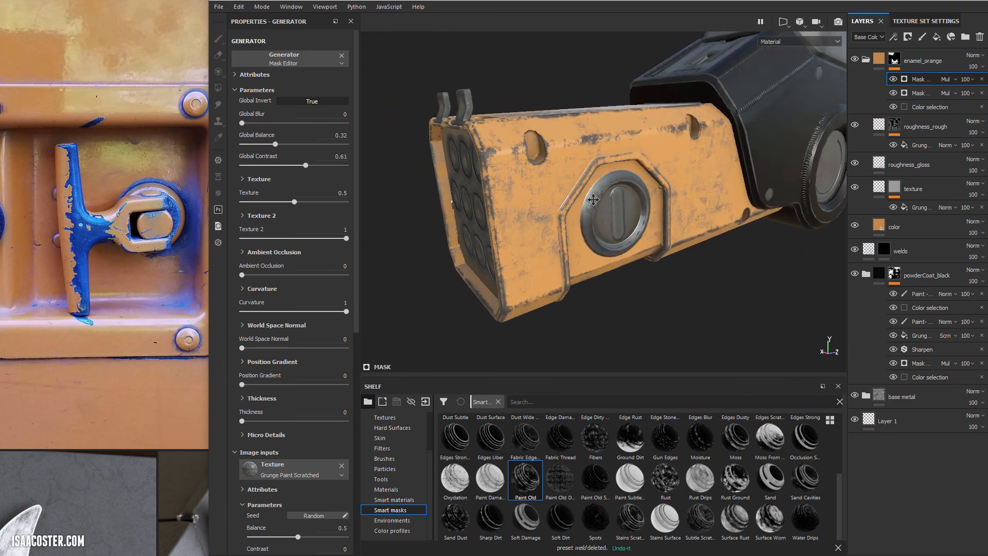
{"action": "mouse_move", "coordinate": [518, 208]}
{"action": "left_mouse_down", "text": "alt"}
{"action": "mouse_move", "coordinate": [453, 144]}
{"action": "mouse_move", "coordinate": [483, 181]}
{"action": "mouse_move", "coordinate": [558, 211]}
{"action": "mouse_move", "coordinate": [545, 180]}
{"action": "mouse_move", "coordinate": [509, 198]}
{"action": "left_mouse_up", "text": "alt"}
{"action": "right_click_drag", "start_coordinate": [545, 231], "coordinate": [602, 308], "text": "alt"}
{"action": "middle_click_drag", "start_coordinate": [514, 206], "coordinate": [511, 162], "text": "alt"}
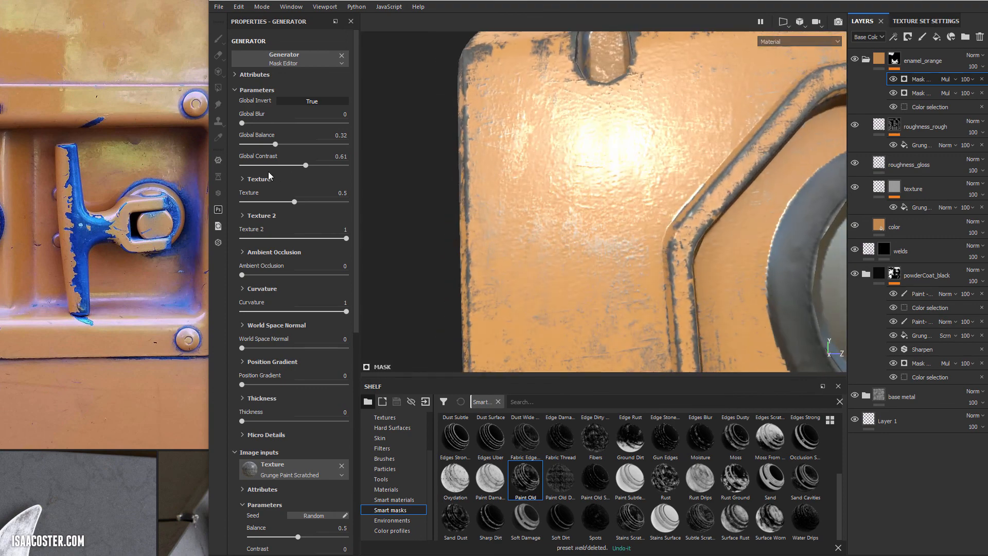
{"action": "scroll", "coordinate": [70, 189], "scroll_direction": "up", "scroll_amount": 3}
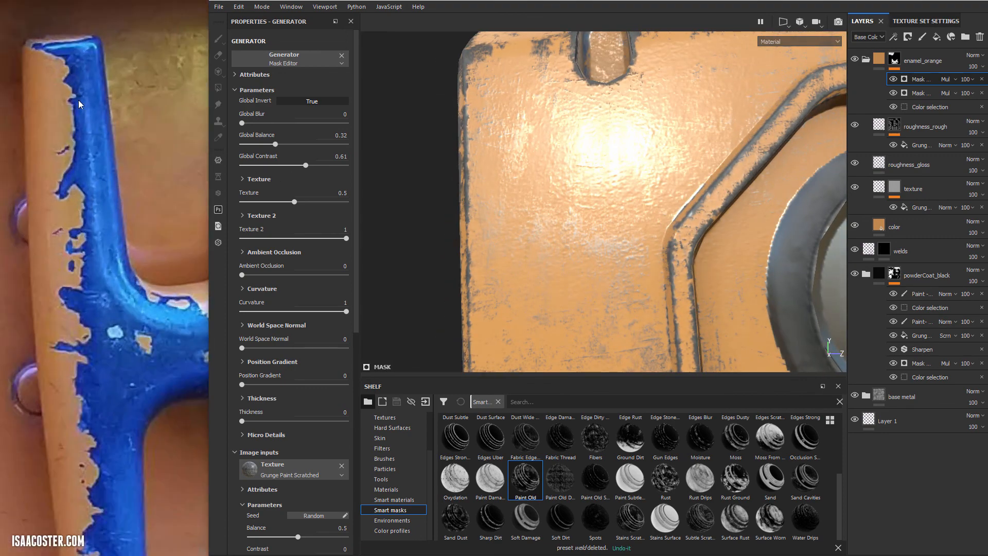
{"action": "left_click_drag", "start_coordinate": [495, 160], "coordinate": [554, 194], "text": "alt"}
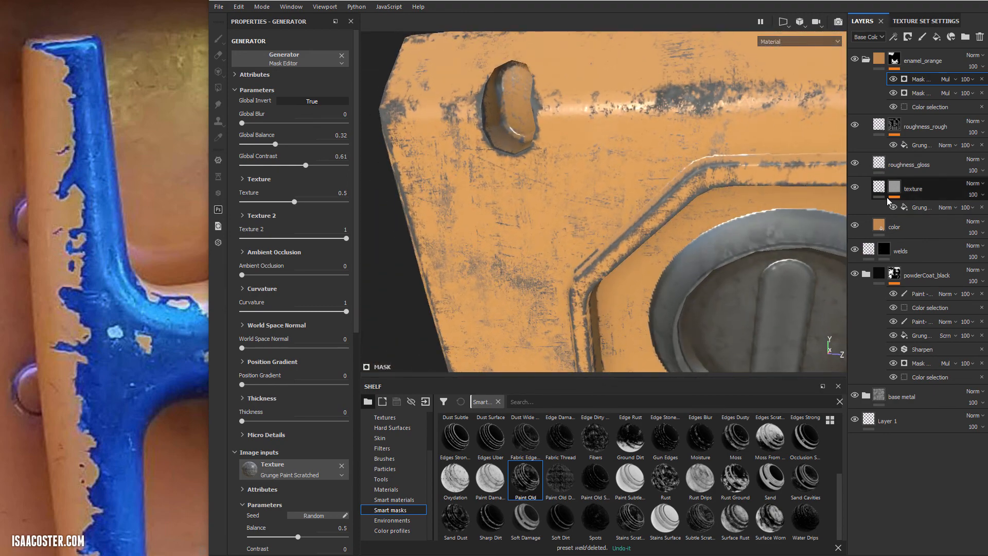
- Enable the height channel on enamel_orange's color layer and raise the height slightly to about 0.016
{"action": "left_click", "coordinate": [915, 232]}
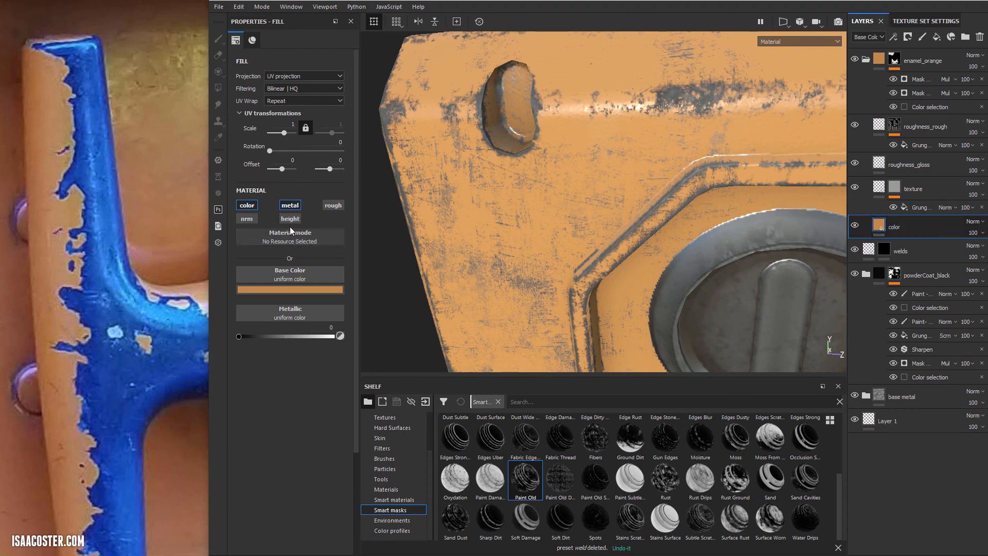
{"action": "left_click", "coordinate": [290, 206]}
{"action": "left_click_drag", "start_coordinate": [617, 198], "coordinate": [589, 181], "text": "alt"}
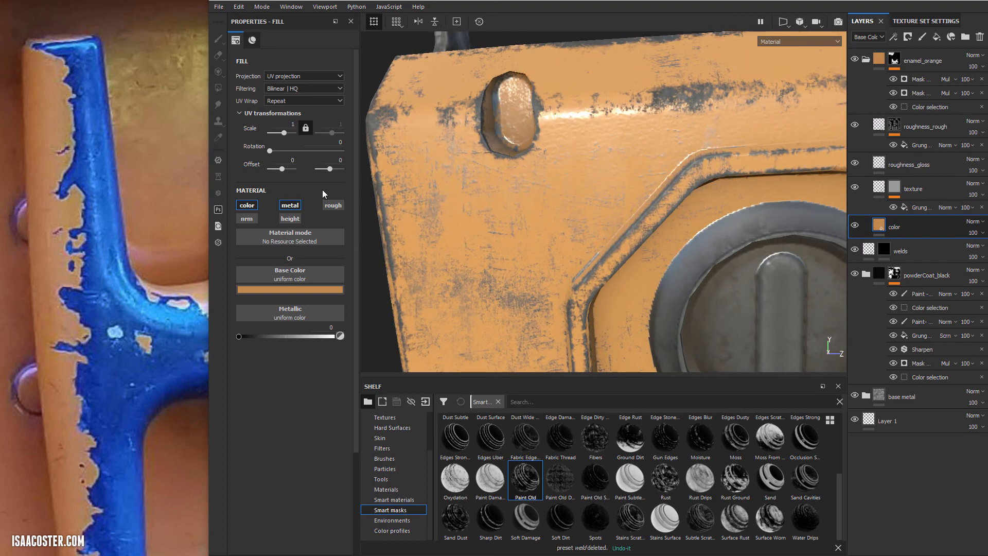
{"action": "left_click", "coordinate": [295, 205]}
{"action": "left_click", "coordinate": [290, 205]}
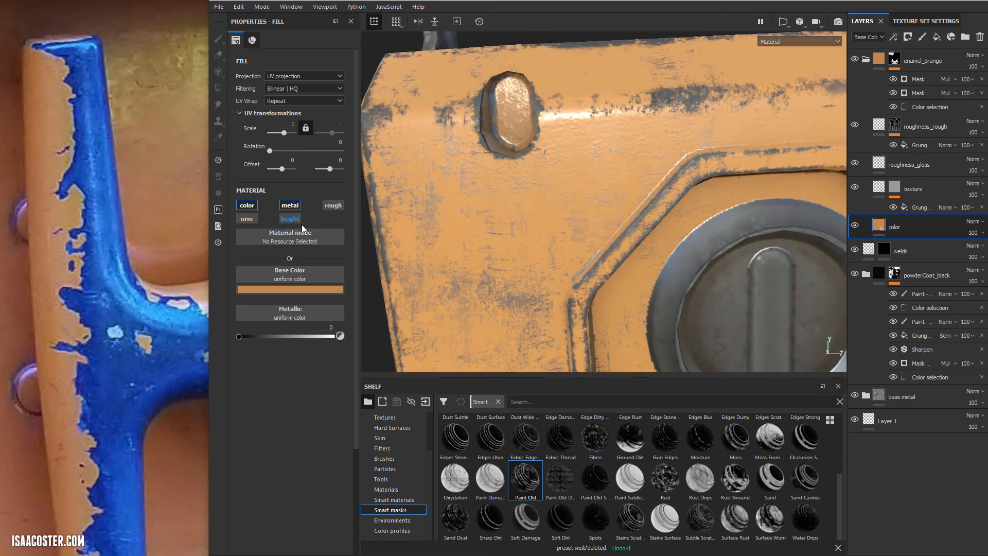
{"action": "left_click", "coordinate": [291, 219]}
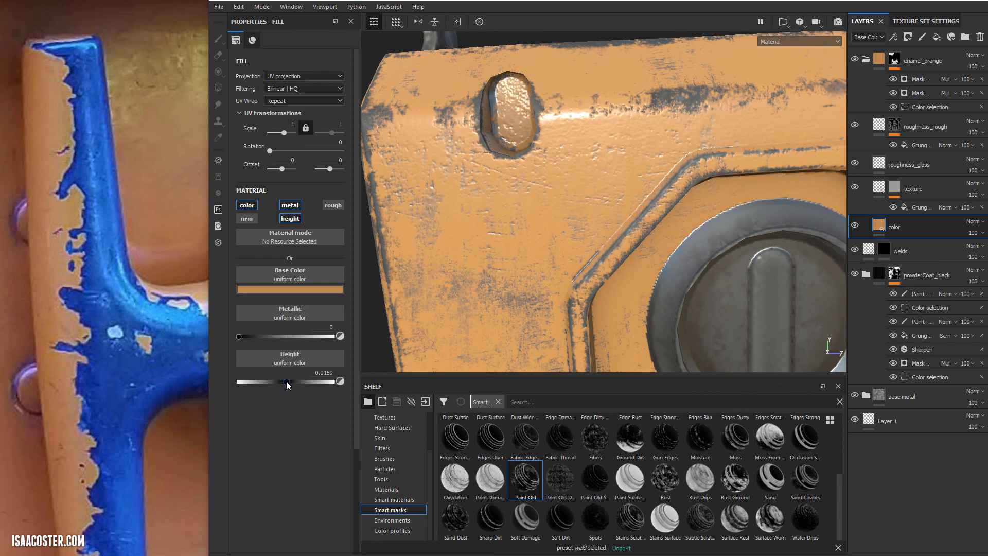
{"action": "left_click", "coordinate": [287, 384]}
{"action": "left_click_drag", "start_coordinate": [286, 382], "coordinate": [287, 382]}
{"action": "left_click_drag", "start_coordinate": [552, 294], "coordinate": [627, 183], "text": "alt"}
- Add a fill effect above the mask generators in the enamel_orange mask
{"action": "left_click", "coordinate": [928, 79]}
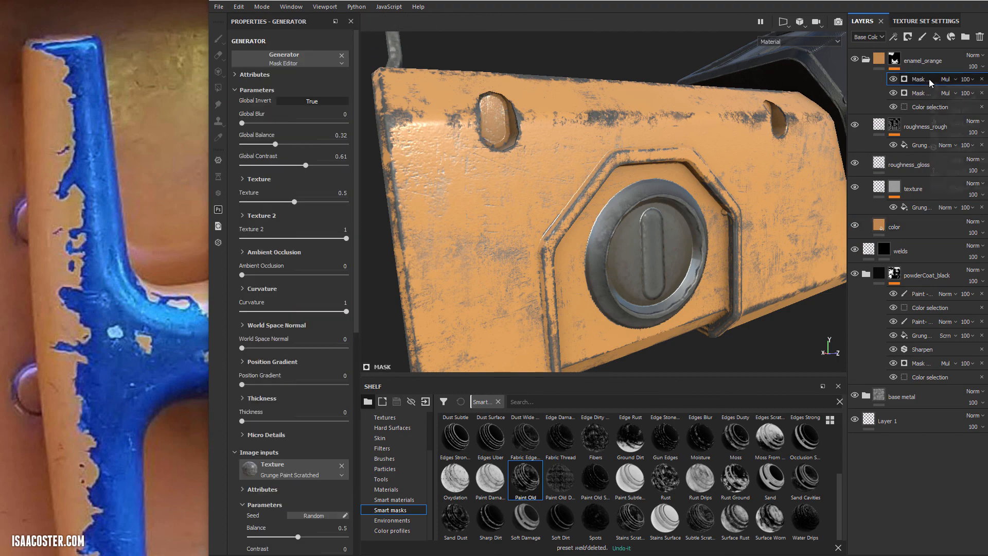
{"action": "right_click", "coordinate": [928, 79]}
{"action": "left_click", "coordinate": [958, 111]}
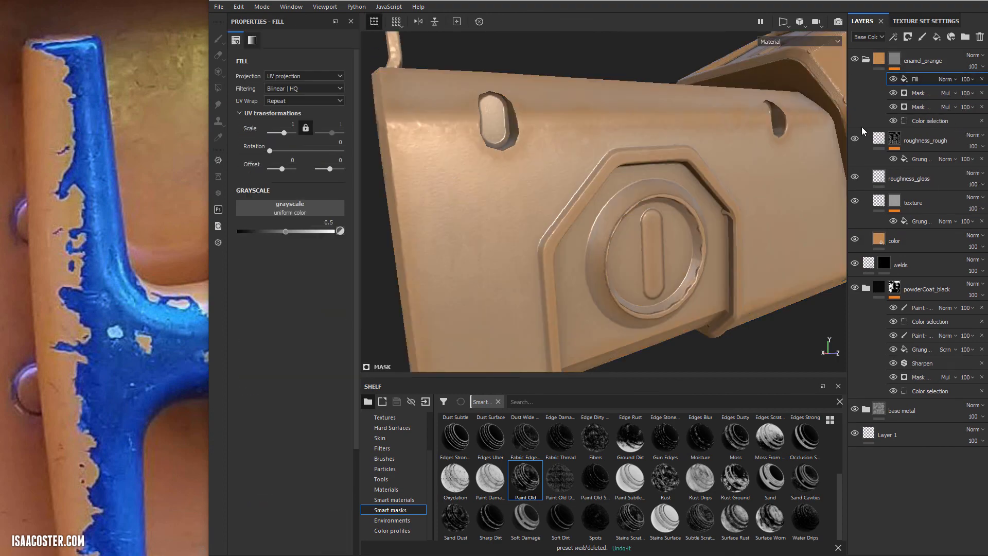
- Load Grunge Map 014 as the grayscale source of the fill at the top of the enamel_orange mask
{"action": "scroll", "coordinate": [393, 453], "scroll_direction": "up", "scroll_amount": 5}
{"action": "left_click", "coordinate": [386, 448]}
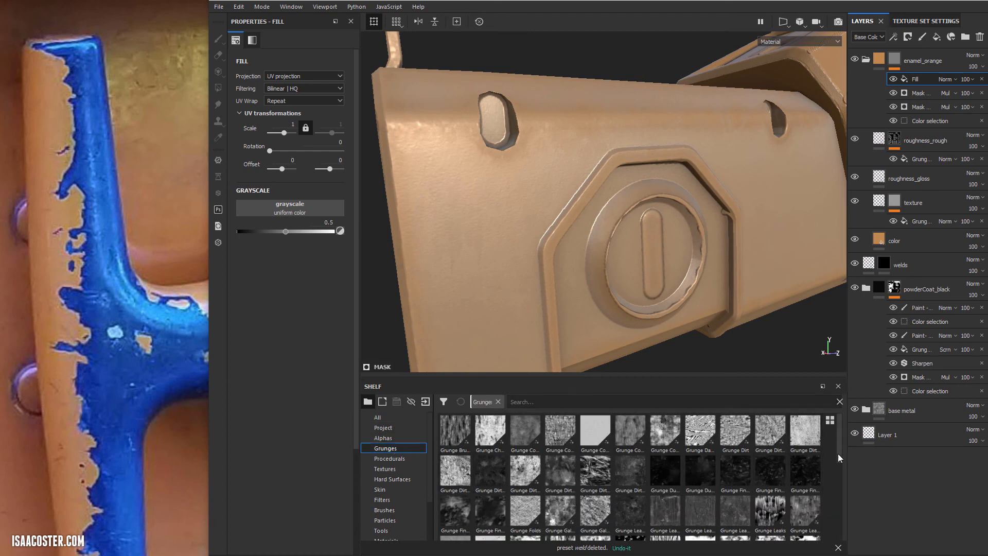
{"action": "mouse_move", "coordinate": [673, 474]}
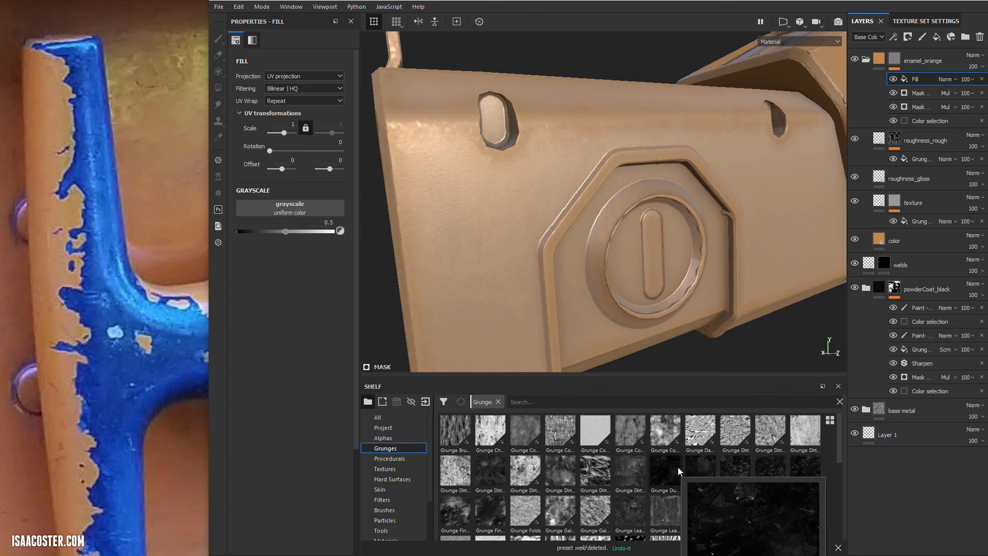
{"action": "scroll", "coordinate": [838, 444], "scroll_direction": "down", "scroll_amount": 2}
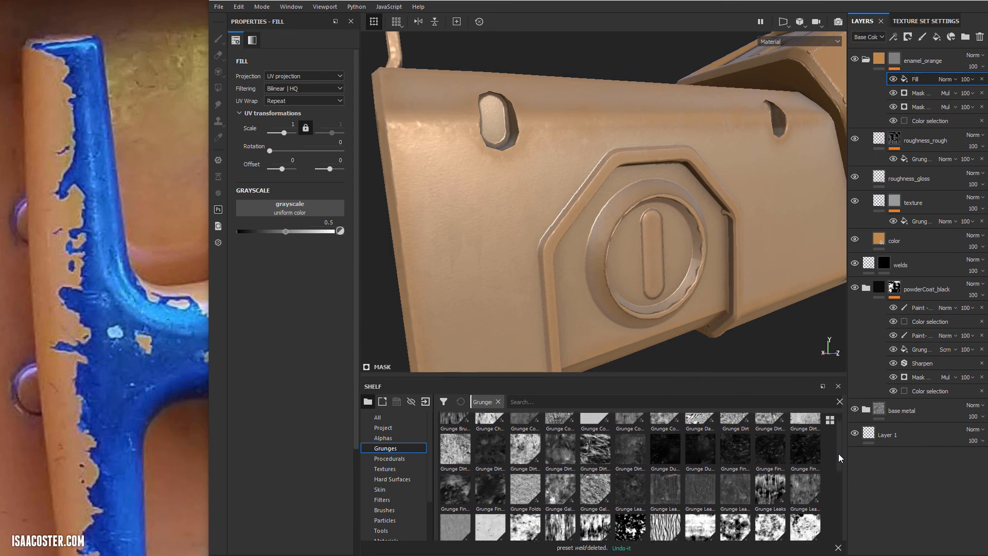
{"action": "mouse_move", "coordinate": [774, 483]}
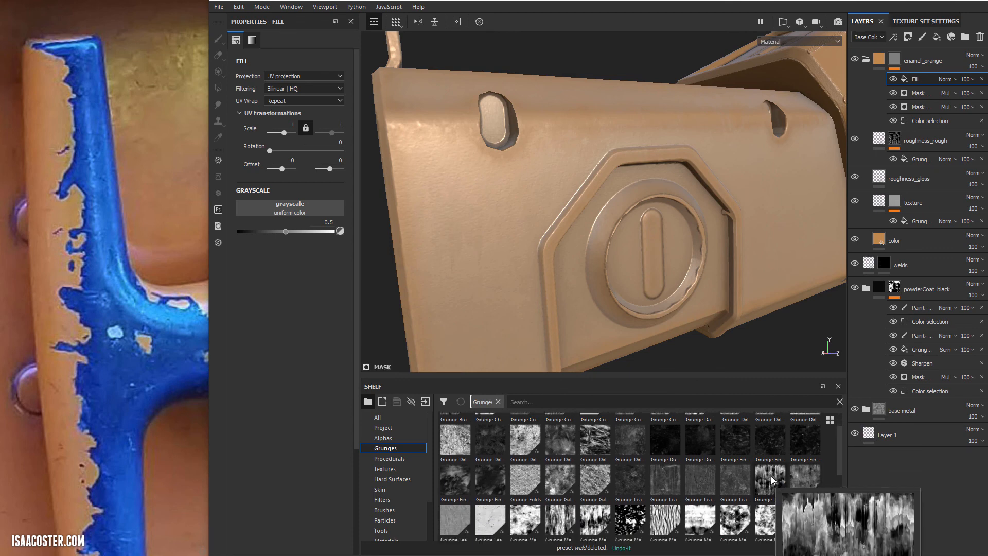
{"action": "left_click_drag", "start_coordinate": [837, 456], "coordinate": [839, 491]}
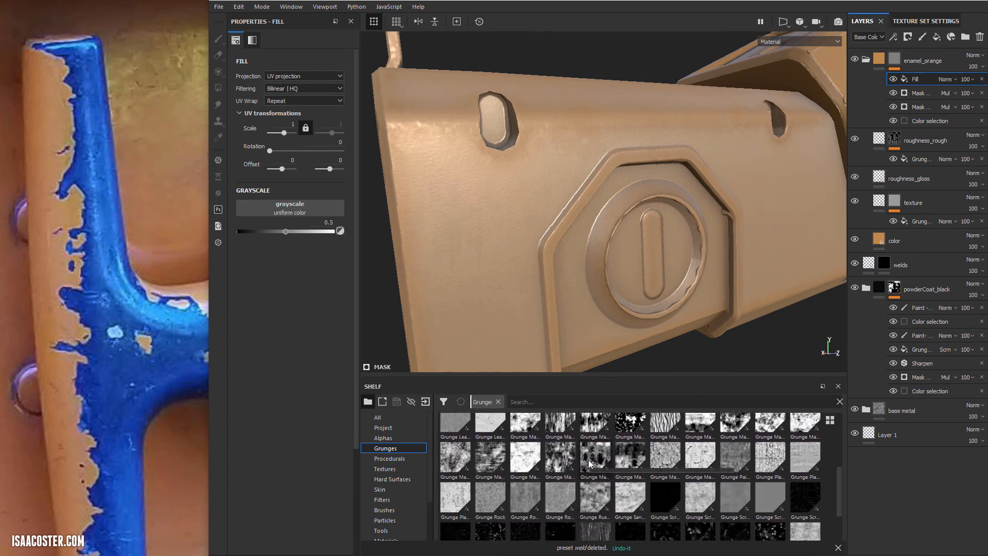
{"action": "mouse_move", "coordinate": [589, 462]}
{"action": "left_click_drag", "start_coordinate": [597, 460], "coordinate": [307, 206]}
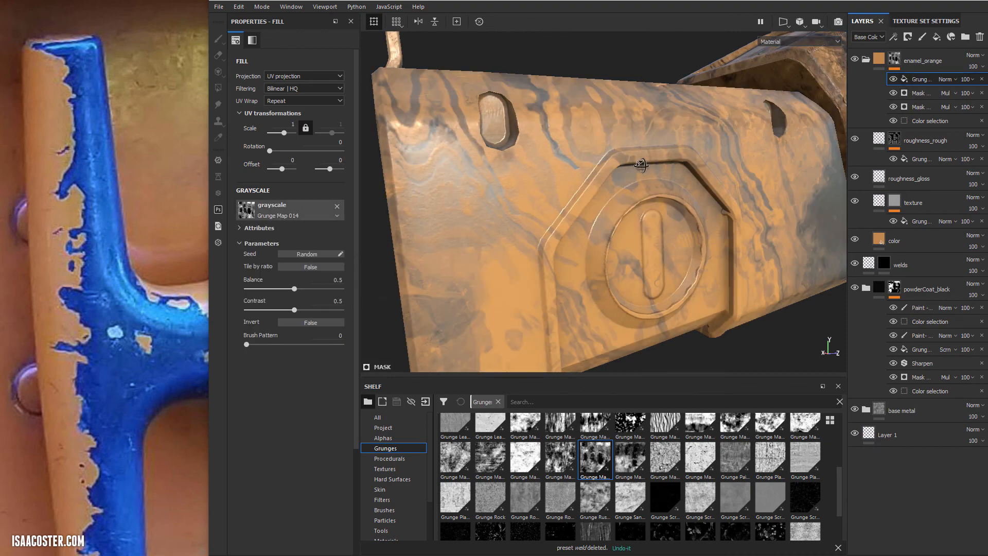
- Set the Grunge Map 014 fill's UV scale to 3 and its balance to 0.72
{"action": "mouse_move", "coordinate": [641, 165]}
{"action": "left_mouse_down", "text": "alt"}
{"action": "mouse_move", "coordinate": [653, 228]}
{"action": "mouse_move", "coordinate": [637, 163]}
{"action": "left_mouse_up", "text": "alt"}
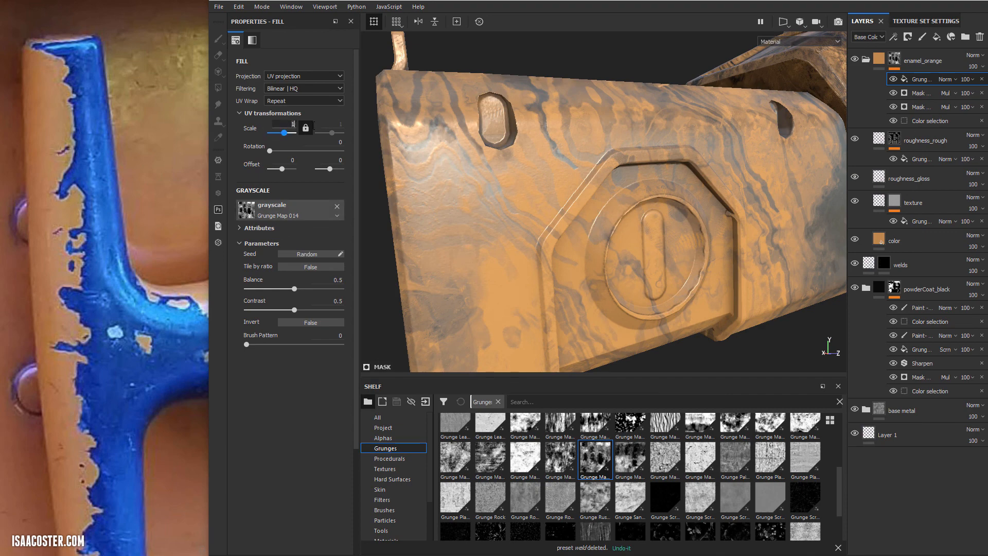
{"action": "key", "text": "Return"}
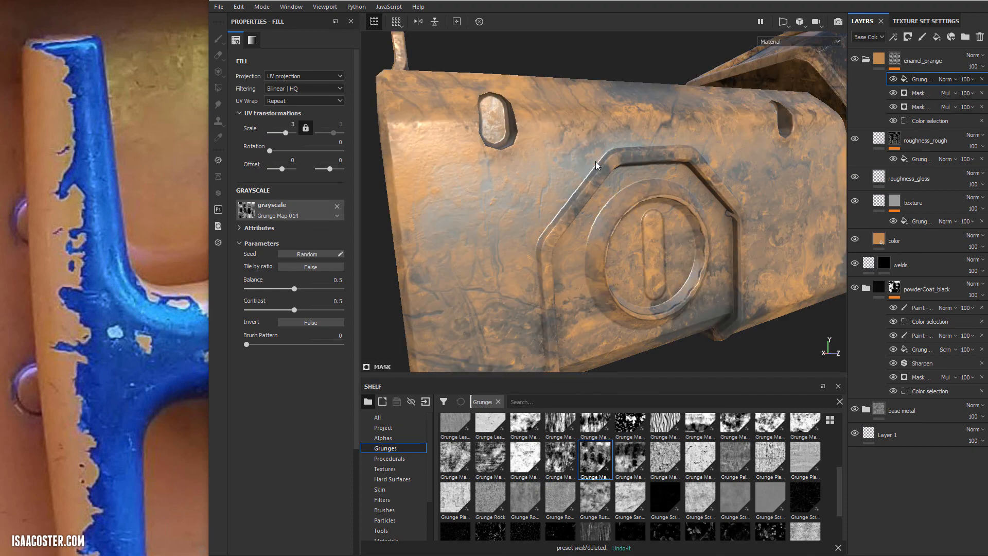
{"action": "left_click_drag", "start_coordinate": [761, 175], "coordinate": [746, 176], "text": "alt"}
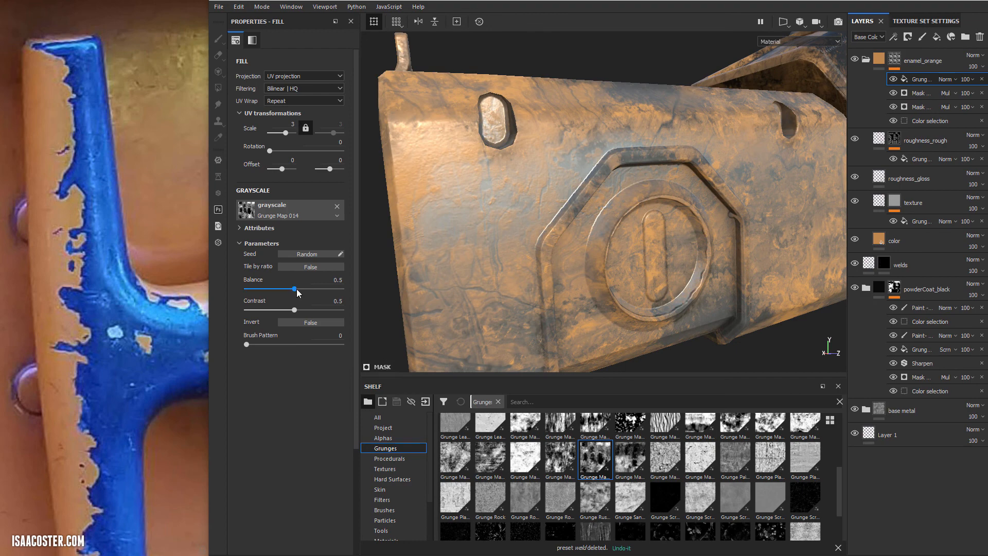
{"action": "left_click_drag", "start_coordinate": [291, 291], "coordinate": [313, 291]}
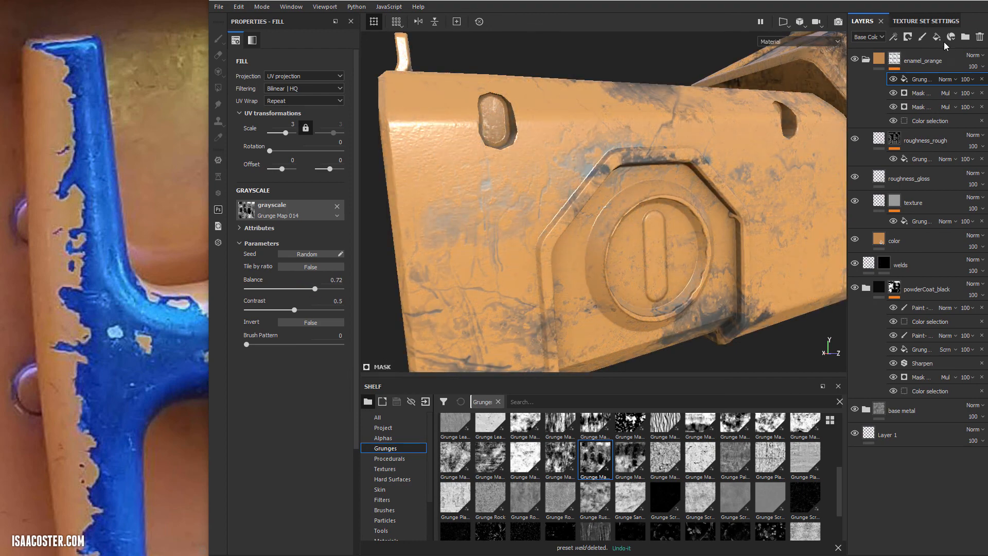
- Try the Subtract, Divide and Inverse divide blend modes on the grunge fill in the enamel_orange mask
{"action": "left_click", "coordinate": [946, 79]}
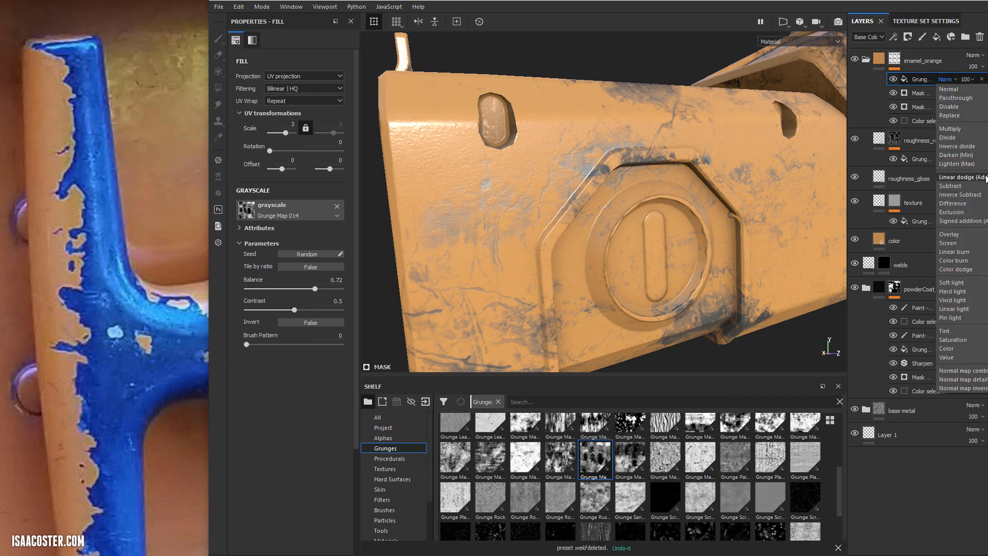
{"action": "left_click", "coordinate": [949, 186]}
{"action": "left_click", "coordinate": [947, 80]}
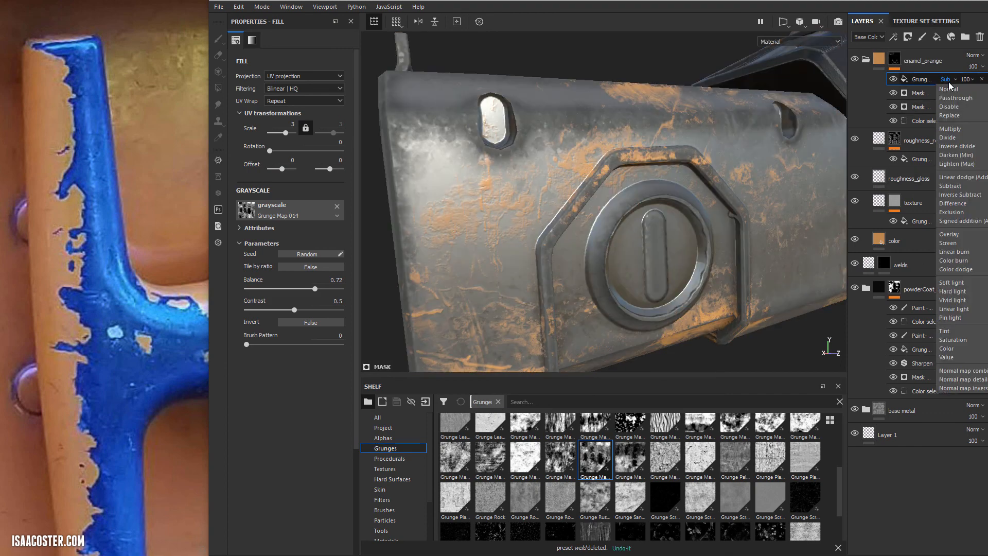
{"action": "left_click", "coordinate": [947, 137]}
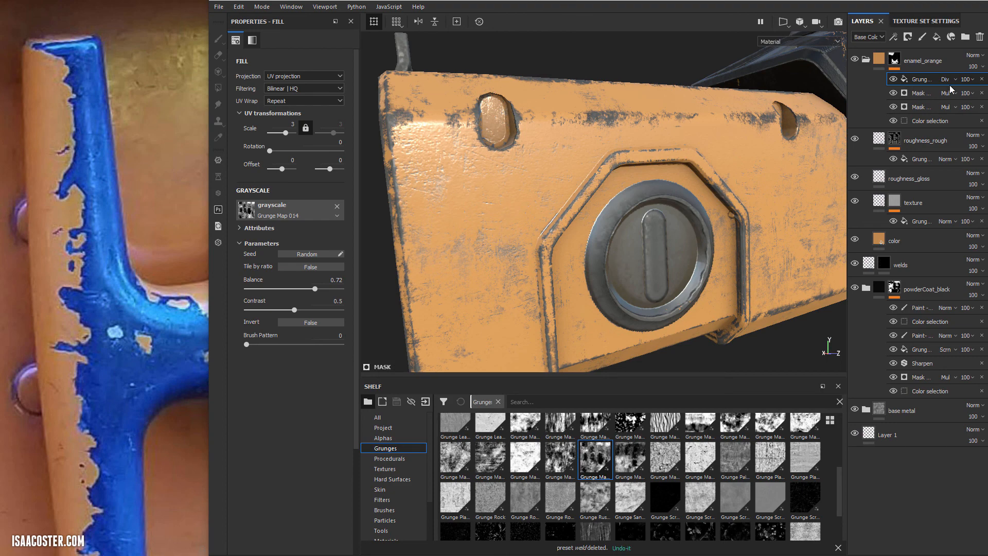
{"action": "left_click", "coordinate": [903, 138]}
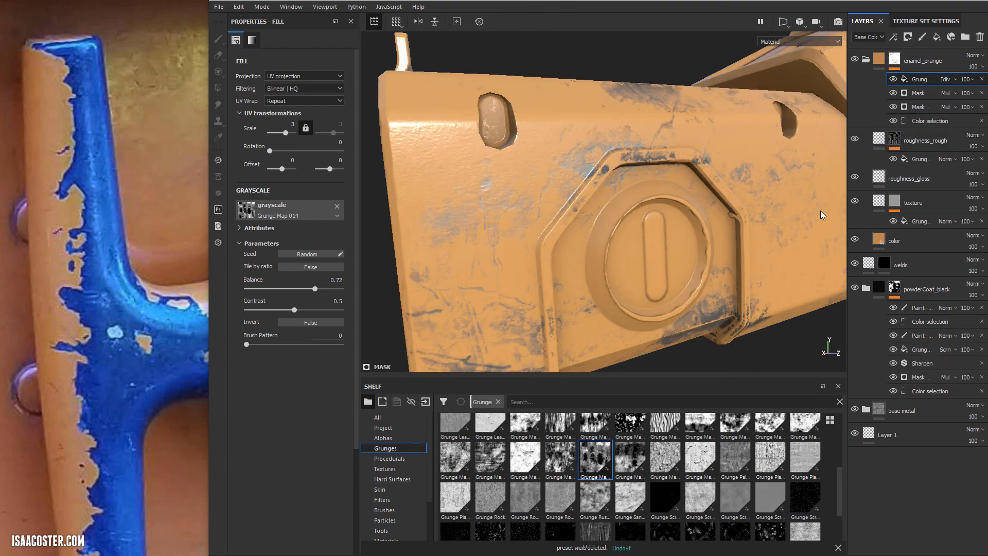
- Cycle the grunge fill's blend mode from Normal through the following modes up to Lighten (Max)
{"action": "left_click", "coordinate": [945, 78]}
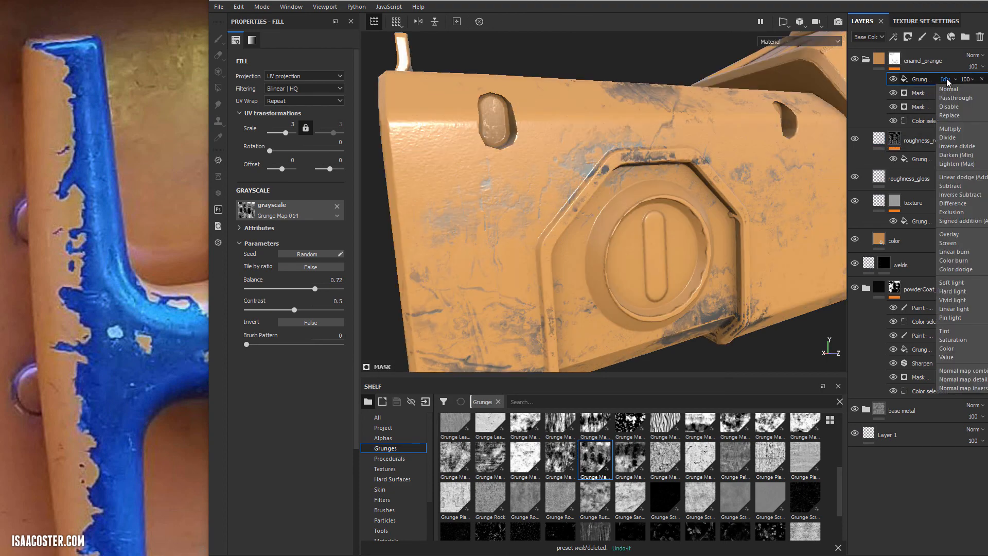
{"action": "left_click", "coordinate": [949, 90]}
{"action": "key", "text": "Down"}
{"action": "key", "text": "Down"}
{"action": "key", "text": "Down"}
{"action": "key", "text": "Down"}
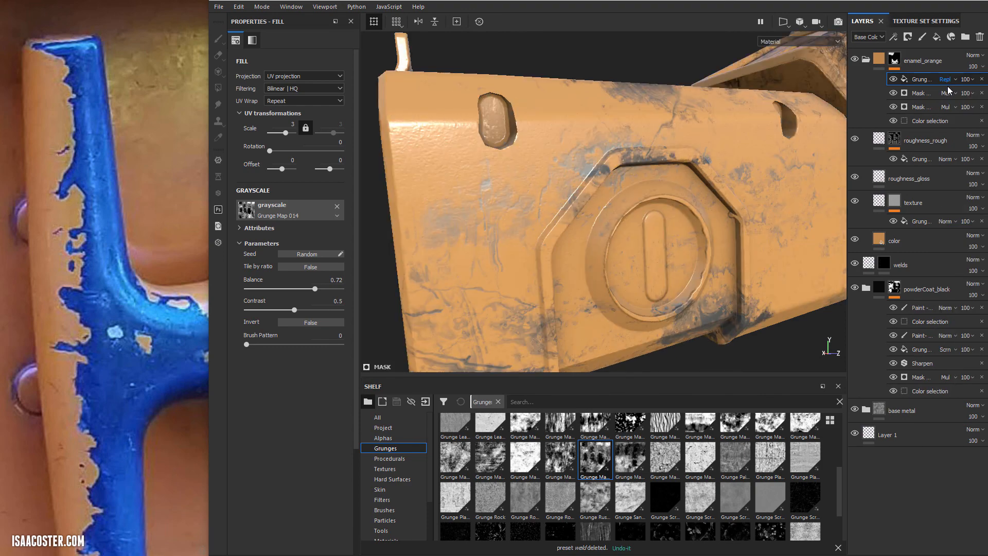
{"action": "key", "text": "Down"}
{"action": "key", "text": "Down"}
{"action": "key", "text": "Down"}
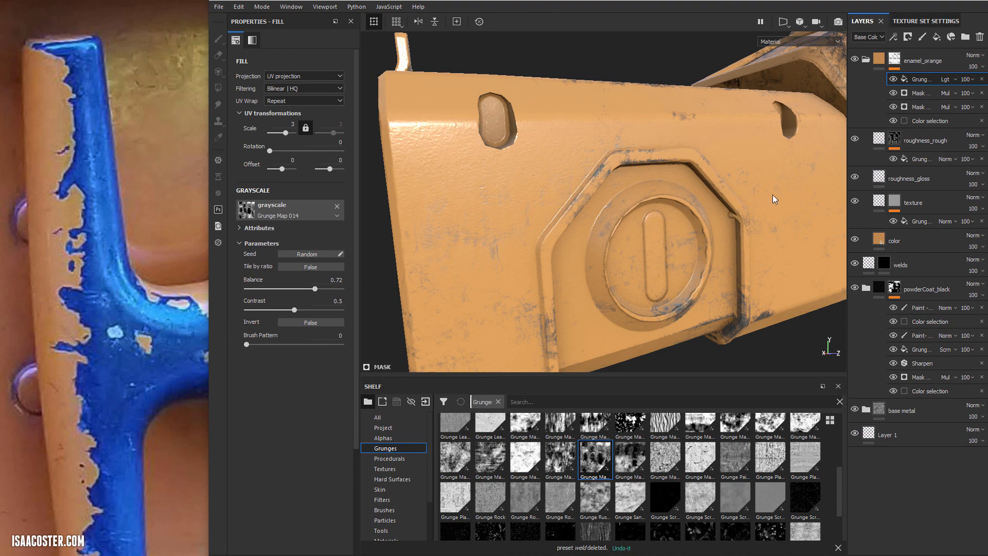
- Remove the grunge fill and add a paint effect above the mask generators in the enamel_orange mask
{"action": "left_click", "coordinate": [981, 79]}
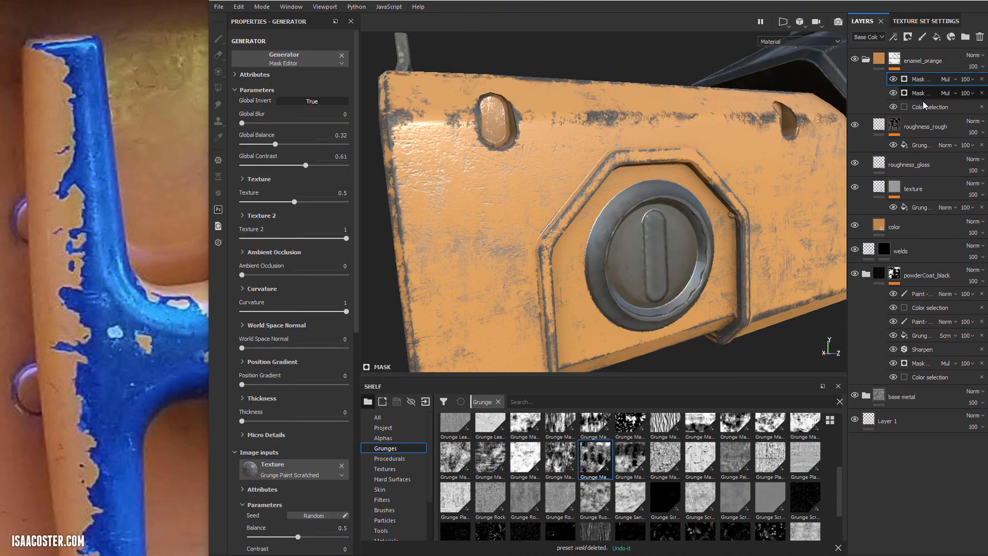
{"action": "right_click", "coordinate": [918, 81]}
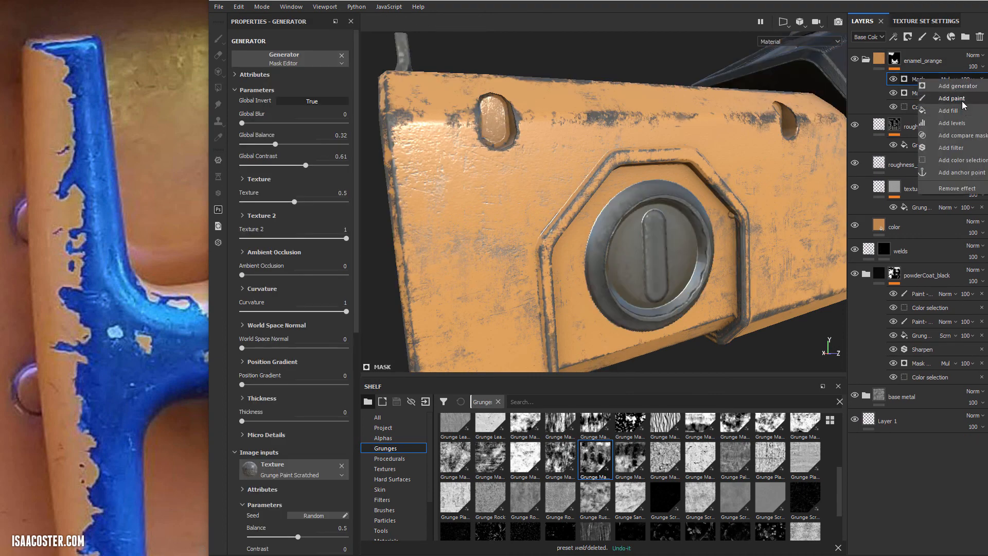
{"action": "left_click", "coordinate": [951, 98]}
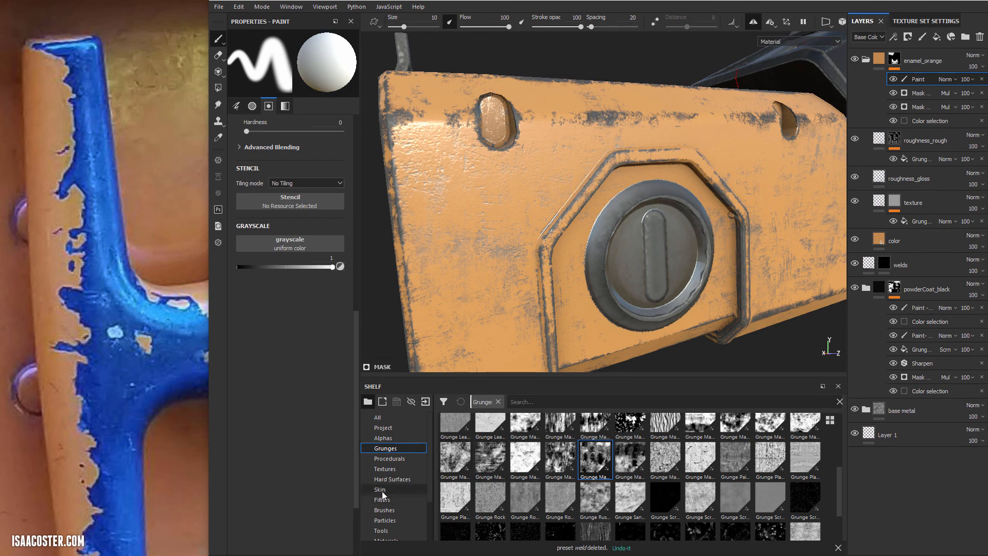
- Choose the Kyle's spatter brush that uses alpha 46 for painting on the enamel_orange mask
{"action": "left_click", "coordinate": [387, 511]}
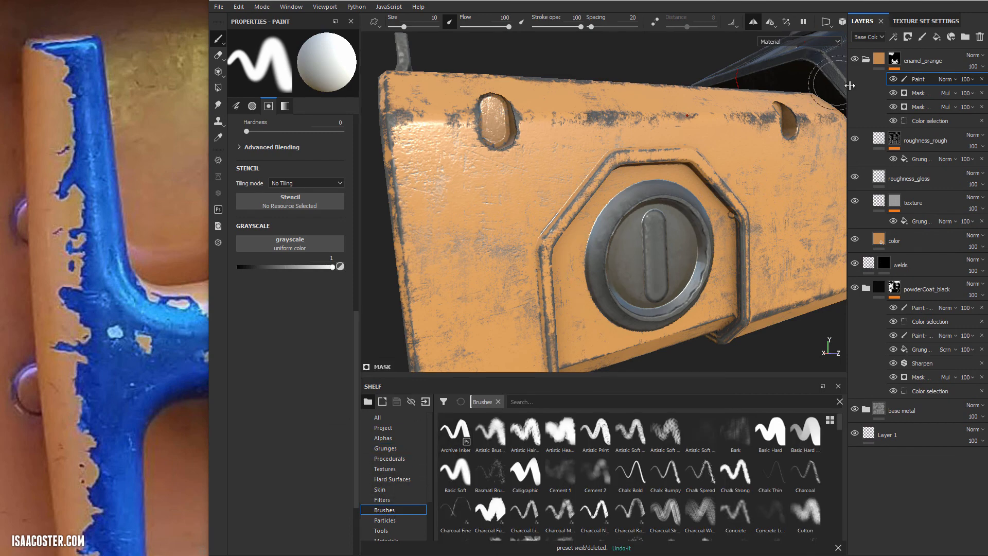
{"action": "mouse_move", "coordinate": [551, 224]}
{"action": "left_mouse_down", "text": "alt"}
{"action": "mouse_move", "coordinate": [523, 229]}
{"action": "mouse_move", "coordinate": [530, 280]}
{"action": "mouse_move", "coordinate": [545, 180]}
{"action": "mouse_move", "coordinate": [466, 186]}
{"action": "mouse_move", "coordinate": [540, 191]}
{"action": "mouse_move", "coordinate": [538, 177]}
{"action": "left_mouse_up", "text": "alt"}
{"action": "scroll", "coordinate": [670, 468], "scroll_direction": "down", "scroll_amount": 4}
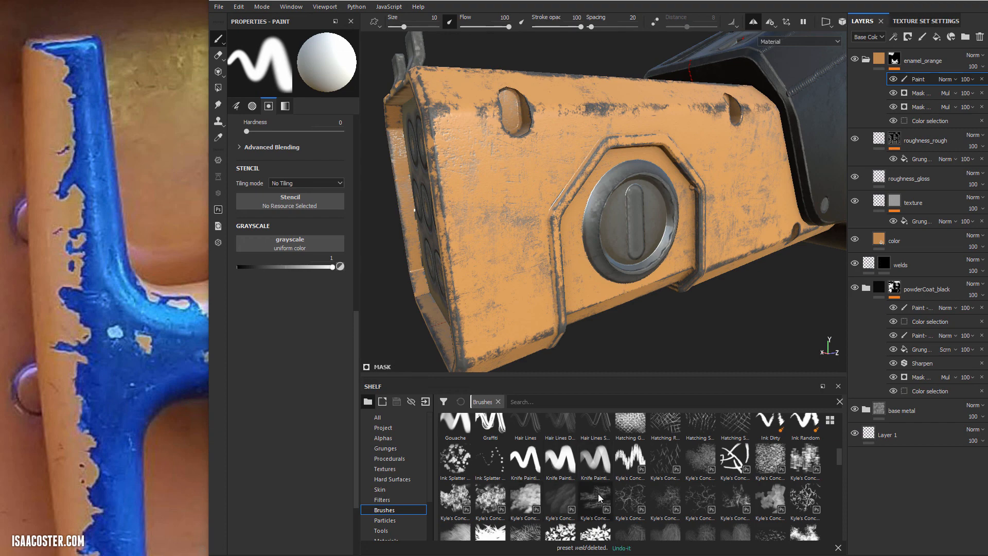
{"action": "scroll", "coordinate": [646, 481], "scroll_direction": "down", "scroll_amount": 3}
{"action": "scroll", "coordinate": [659, 481], "scroll_direction": "down", "scroll_amount": 2}
{"action": "scroll", "coordinate": [642, 487], "scroll_direction": "down", "scroll_amount": 1}
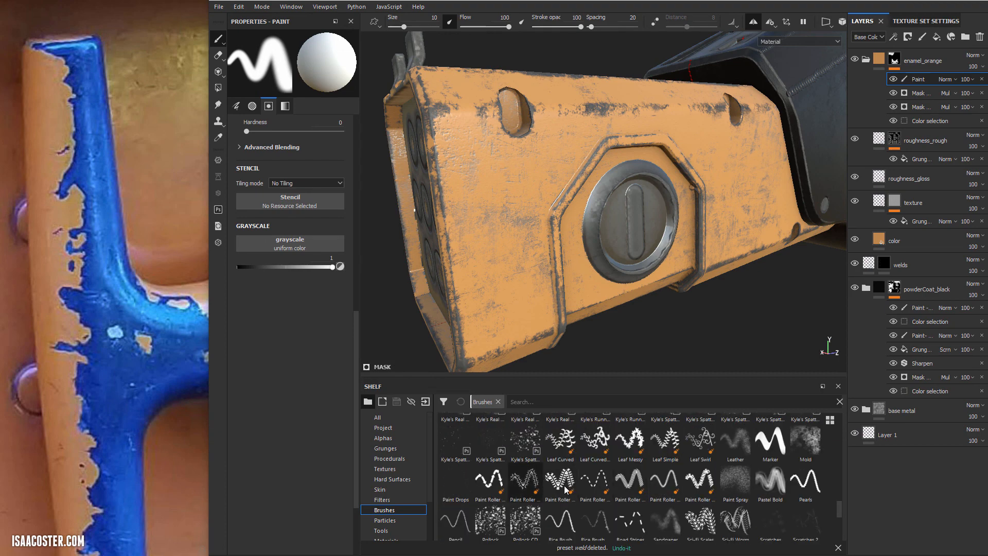
{"action": "scroll", "coordinate": [570, 489], "scroll_direction": "up", "scroll_amount": 2}
{"action": "scroll", "coordinate": [567, 489], "scroll_direction": "down", "scroll_amount": 1}
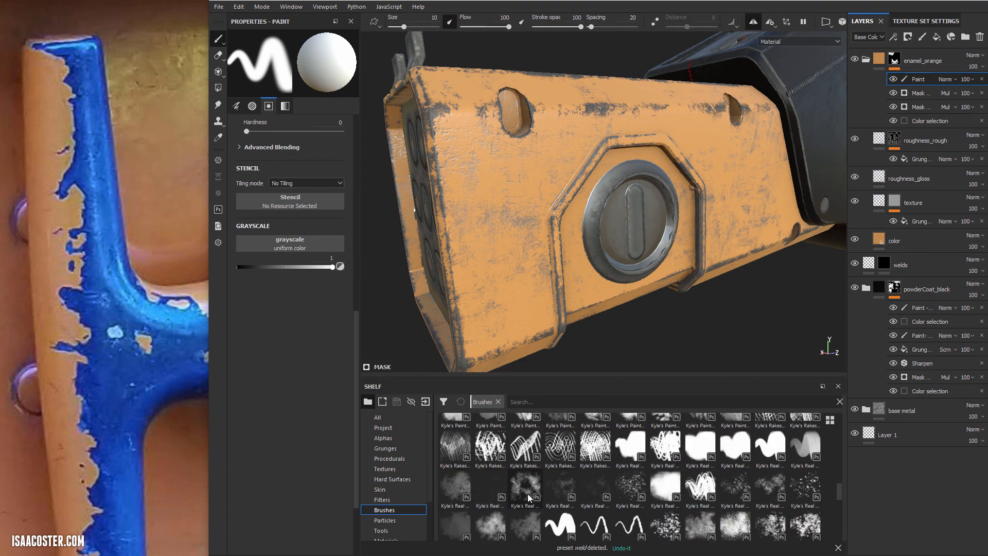
{"action": "mouse_move", "coordinate": [496, 525]}
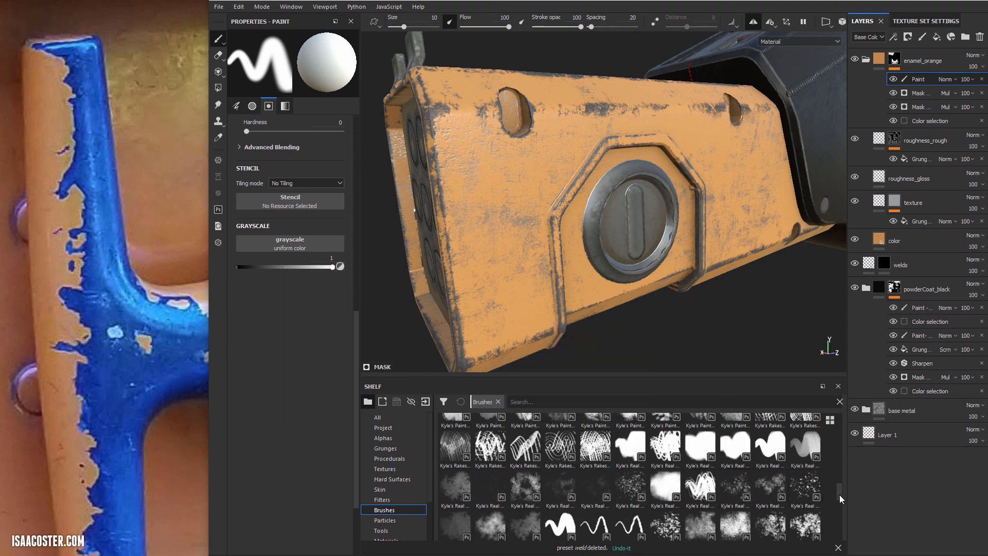
{"action": "scroll", "coordinate": [841, 498], "scroll_direction": "down", "scroll_amount": 2}
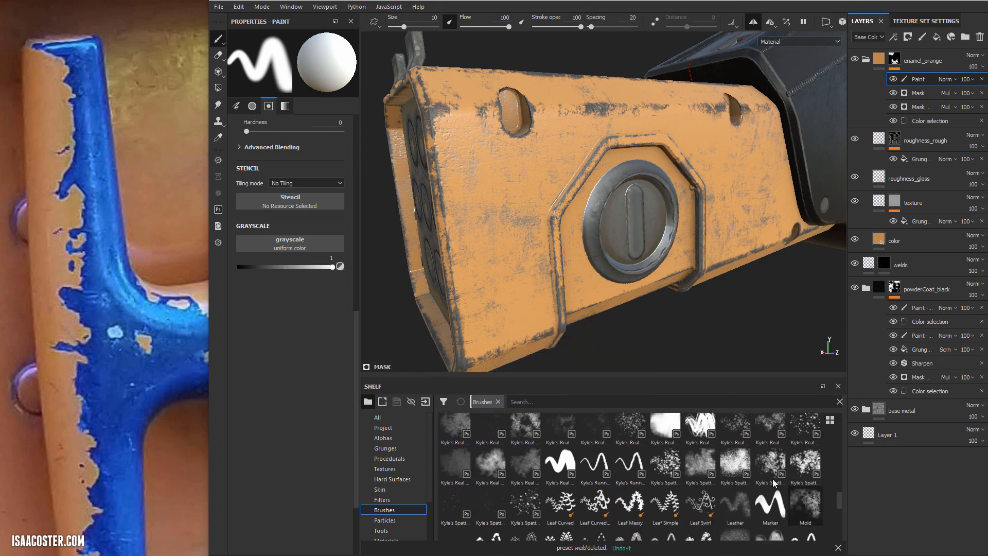
{"action": "left_click", "coordinate": [701, 466]}
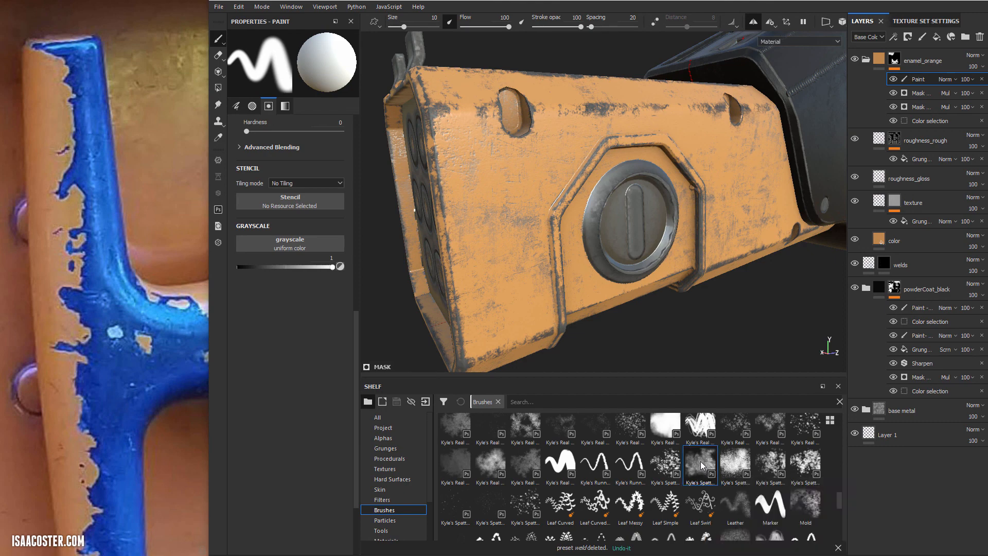
- Set the spatter brush's size to about 11 with a grayscale value of 1
{"action": "right_click_drag", "start_coordinate": [510, 268], "coordinate": [435, 268], "text": "ctrl"}
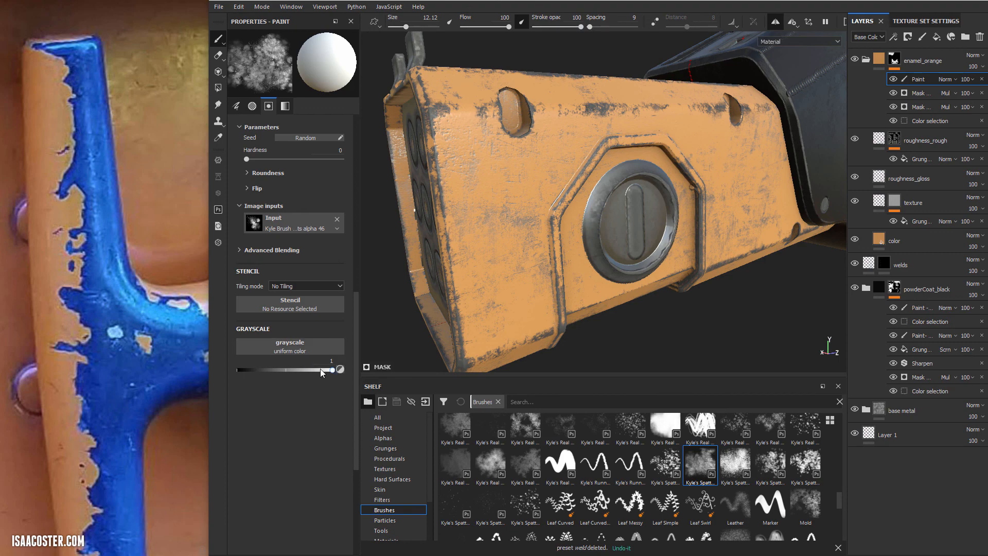
{"action": "left_click_drag", "start_coordinate": [320, 368], "coordinate": [356, 371]}
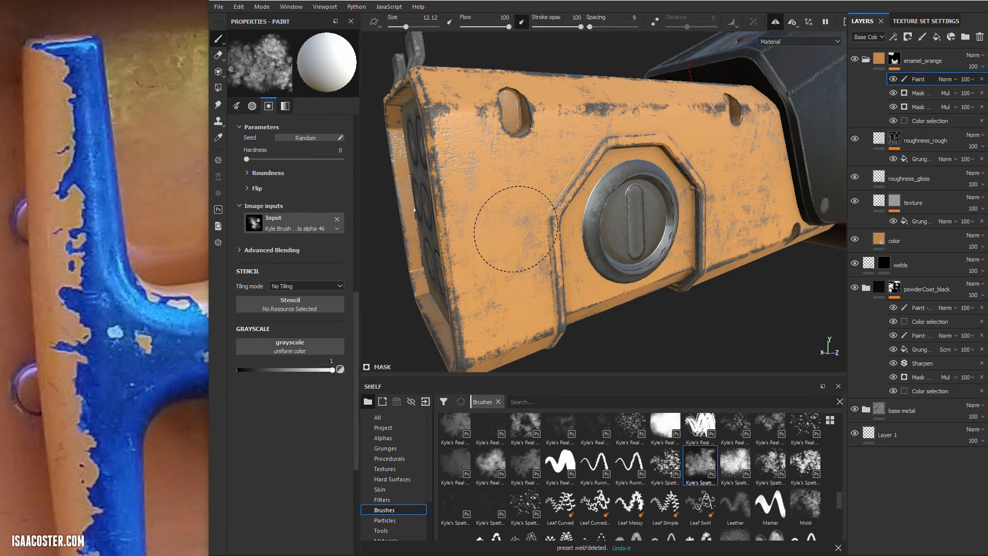
{"action": "left_click_drag", "start_coordinate": [516, 229], "coordinate": [501, 231], "text": "alt"}
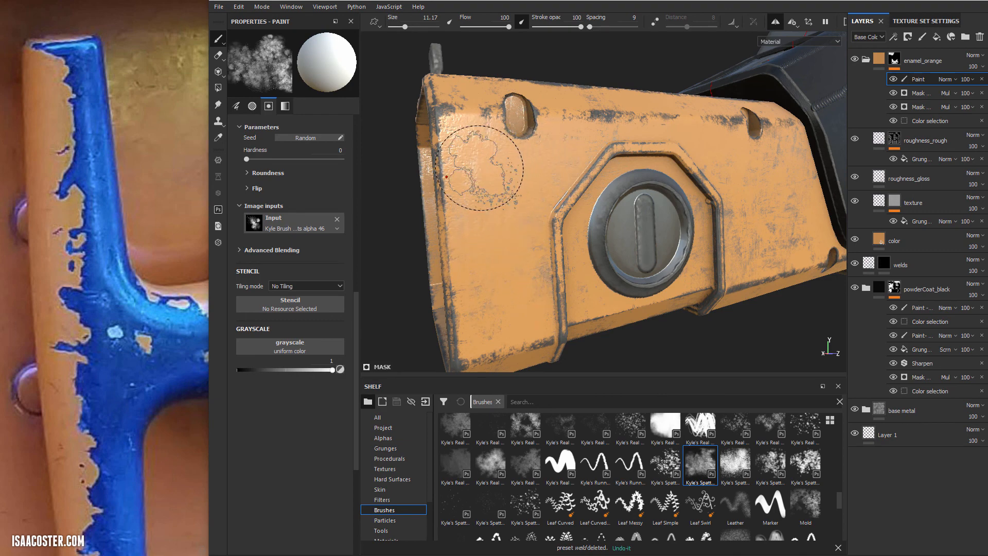
- Examine the worn paint around the round cap on the orange housing and compare it with the reference photos
{"action": "mouse_move", "coordinate": [480, 165]}
{"action": "left_mouse_down", "text": "alt"}
{"action": "mouse_move", "coordinate": [494, 206]}
{"action": "mouse_move", "coordinate": [514, 165]}
{"action": "mouse_move", "coordinate": [770, 177]}
{"action": "left_mouse_up", "text": "alt"}
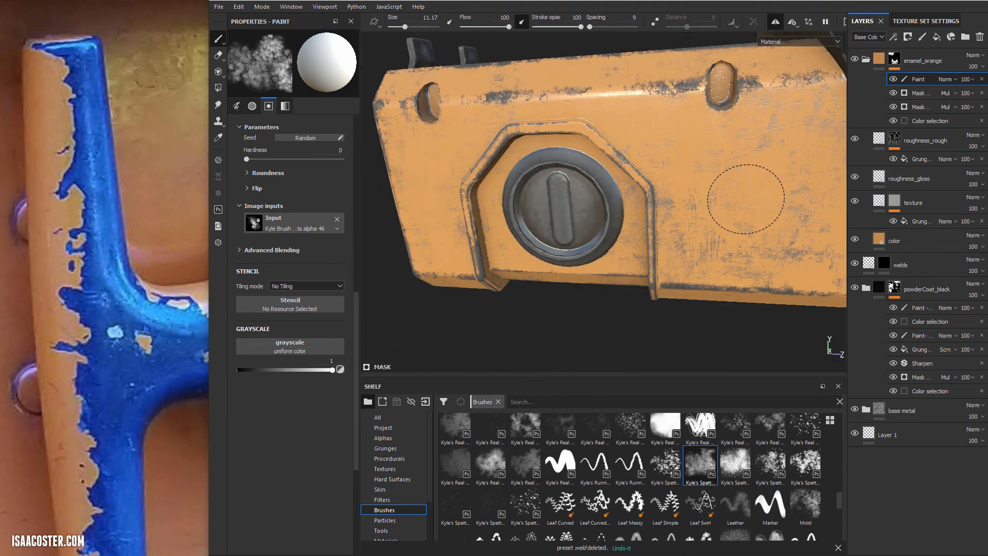
{"action": "left_click_drag", "start_coordinate": [747, 226], "coordinate": [730, 170], "text": "alt"}
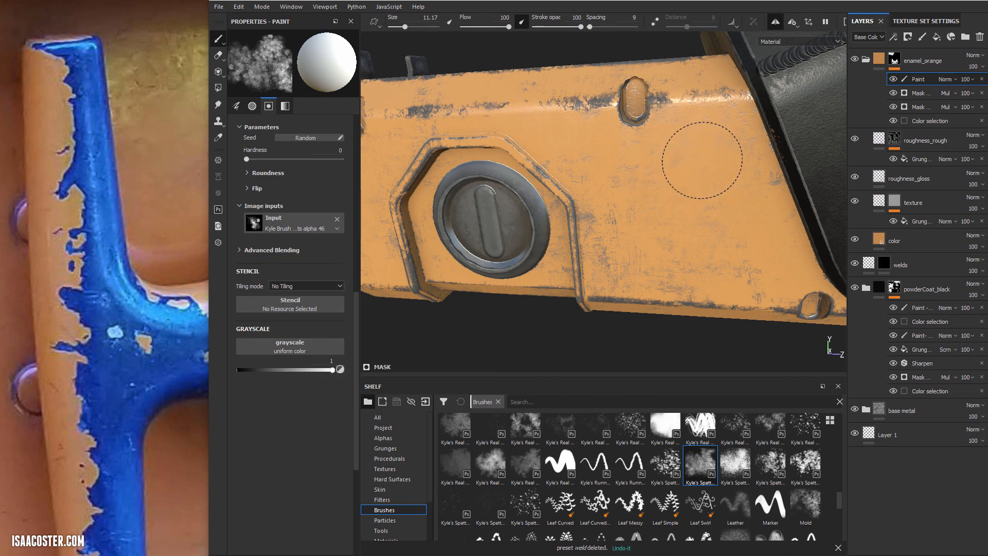
{"action": "scroll", "coordinate": [159, 231], "scroll_direction": "down", "scroll_amount": 5}
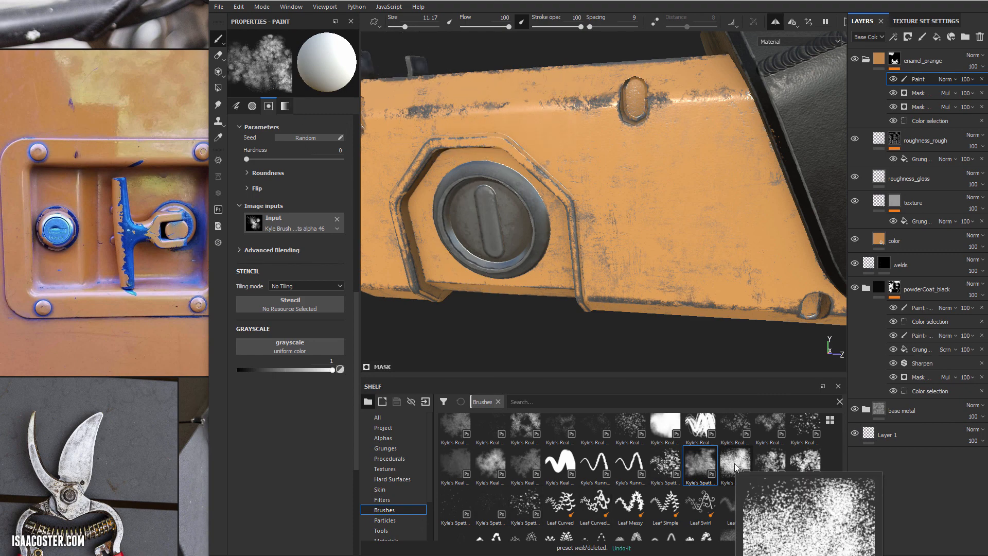
{"action": "mouse_move", "coordinate": [757, 466]}
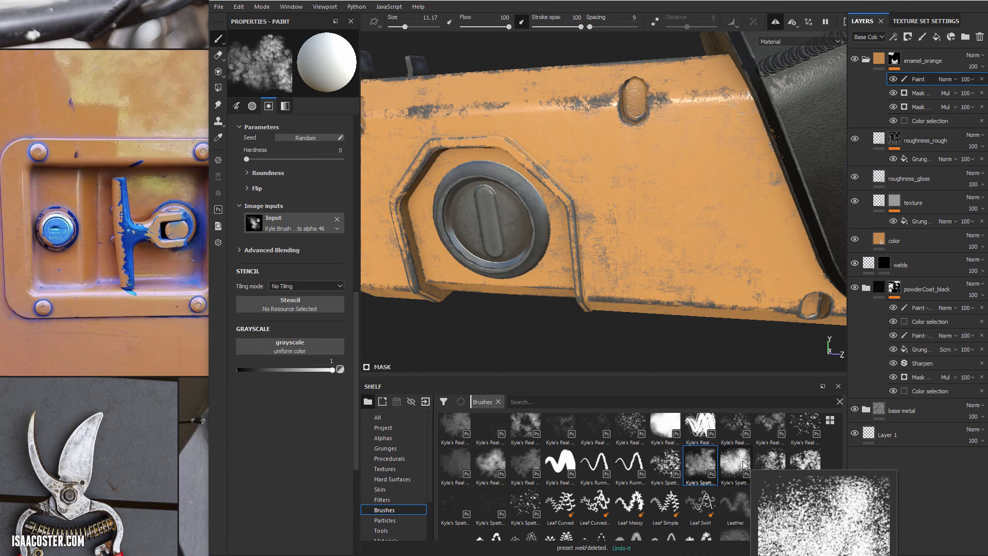
{"action": "left_click_drag", "start_coordinate": [697, 258], "coordinate": [715, 215], "text": "alt"}
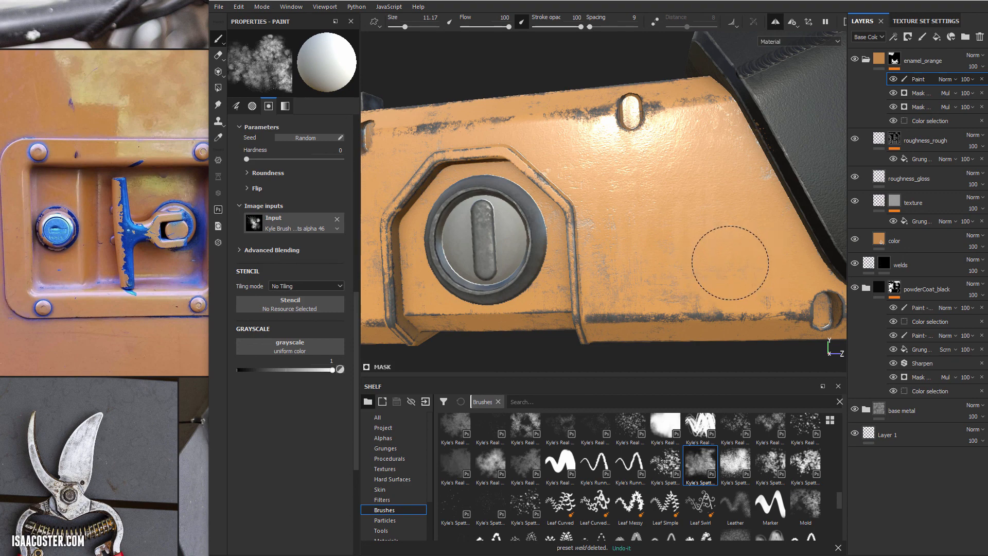
- Resize the spatter brush to about 7 and paint the orange back over the worn panel between the round cap and the black bracket
{"action": "left_click_drag", "start_coordinate": [665, 268], "coordinate": [608, 239], "text": "alt"}
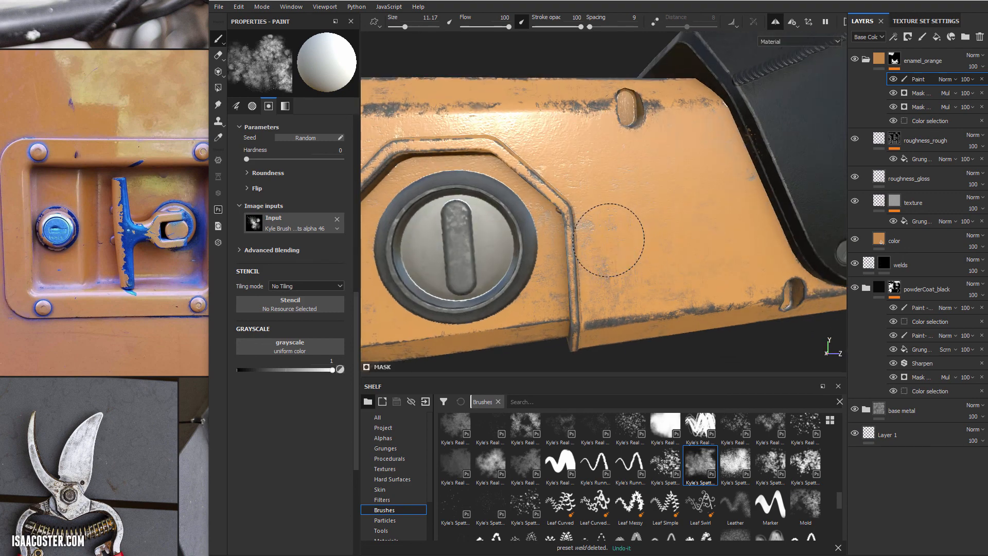
{"action": "mouse_move", "coordinate": [630, 268]}
{"action": "right_mouse_down", "text": "ctrl"}
{"action": "mouse_move", "coordinate": [672, 265]}
{"action": "mouse_move", "coordinate": [662, 263]}
{"action": "right_mouse_up", "text": "ctrl"}
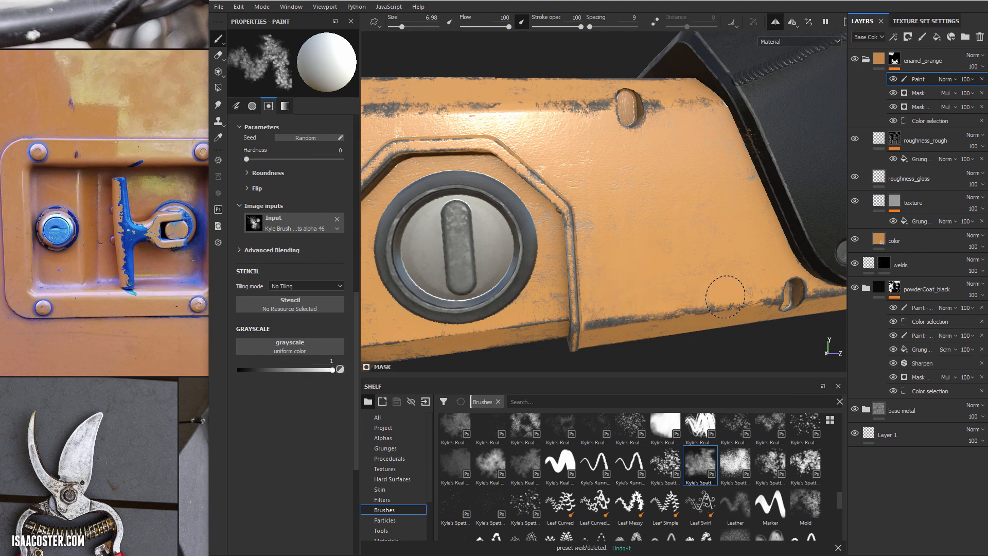
{"action": "mouse_move", "coordinate": [675, 240]}
{"action": "left_mouse_down", "text": "alt"}
{"action": "mouse_move", "coordinate": [633, 211]}
{"action": "mouse_move", "coordinate": [632, 179]}
{"action": "left_mouse_up", "text": "alt"}
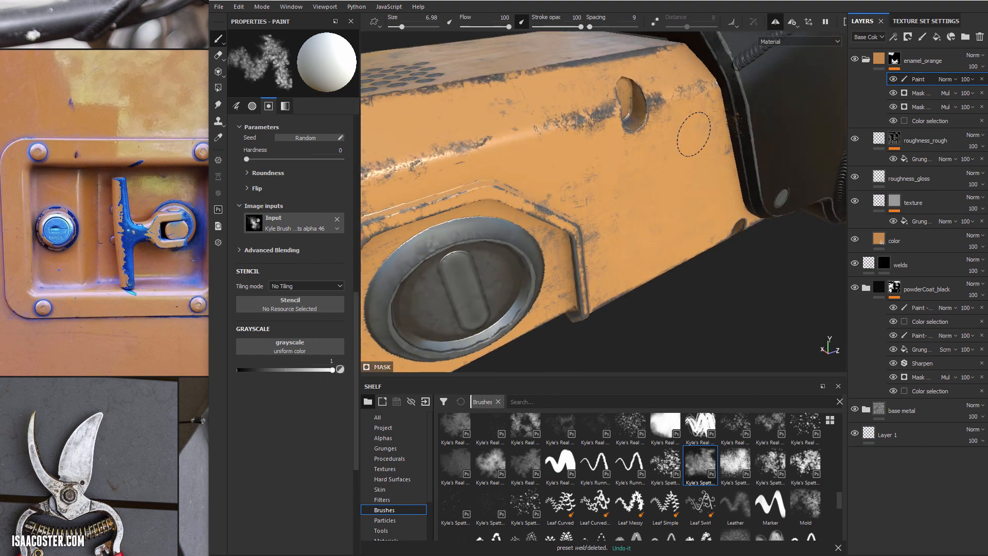
{"action": "mouse_move", "coordinate": [701, 135]}
{"action": "left_mouse_down", "text": "alt"}
{"action": "mouse_move", "coordinate": [701, 127]}
{"action": "mouse_move", "coordinate": [733, 134]}
{"action": "mouse_move", "coordinate": [688, 172]}
{"action": "mouse_move", "coordinate": [770, 169]}
{"action": "left_mouse_up", "text": "alt"}
- Set the brush grayscale to 0 and paint worn patches on the orange panel along the black bracket's edge
{"action": "left_click_drag", "start_coordinate": [288, 371], "coordinate": [224, 369]}
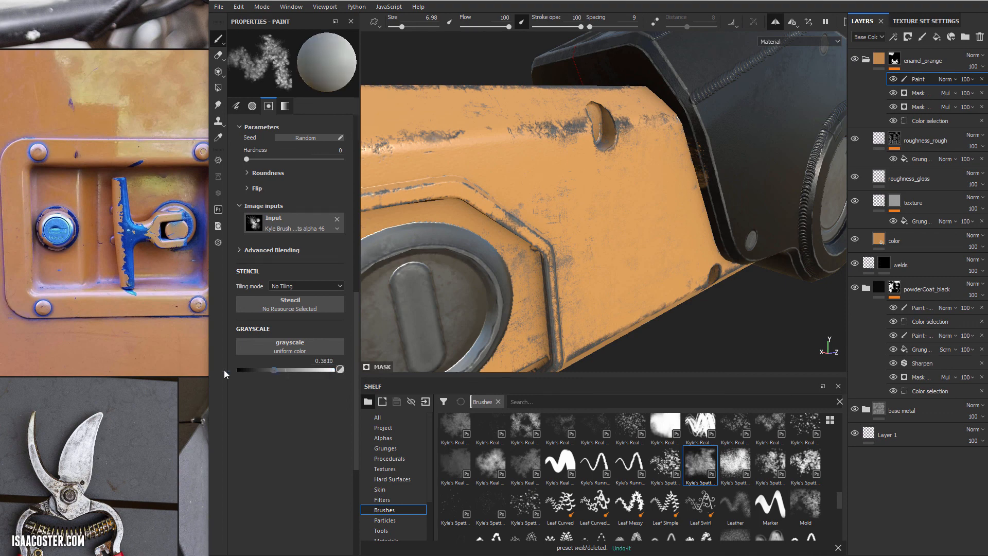
{"action": "mouse_move", "coordinate": [715, 167]}
{"action": "left_mouse_down", "text": "alt"}
{"action": "mouse_move", "coordinate": [513, 323]}
{"action": "mouse_move", "coordinate": [604, 232]}
{"action": "left_mouse_up", "text": "alt"}
{"action": "left_click_drag", "start_coordinate": [637, 318], "coordinate": [460, 299], "text": "alt"}
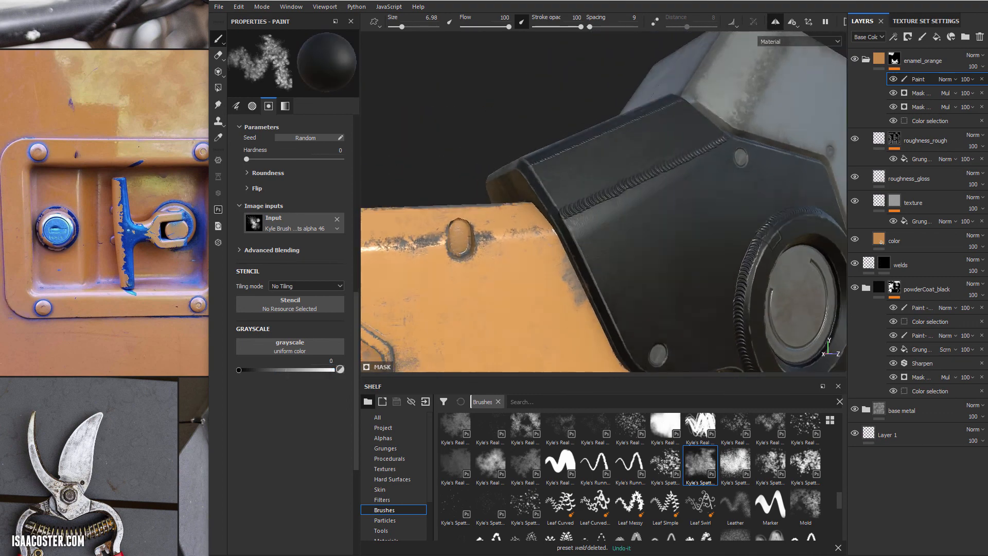
{"action": "middle_click_drag", "start_coordinate": [461, 298], "coordinate": [533, 247], "text": "alt"}
{"action": "right_click_drag", "start_coordinate": [534, 247], "coordinate": [624, 353], "text": "alt"}
{"action": "left_click_drag", "start_coordinate": [624, 352], "coordinate": [483, 314], "text": "alt"}
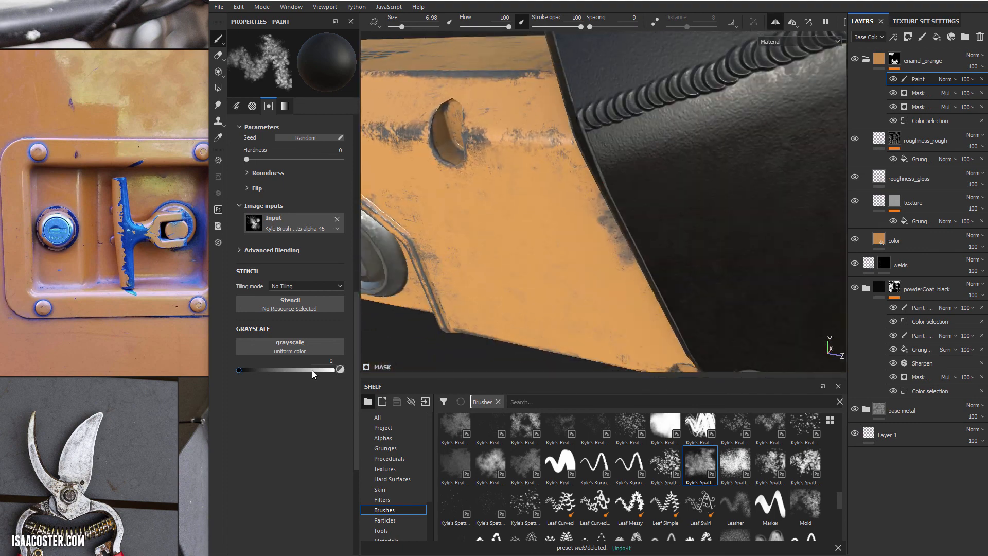
- Set the grayscale to 1 and the brush size to about 3.6, and paint orange back into the wear along the bracket edge
{"action": "left_click_drag", "start_coordinate": [311, 369], "coordinate": [355, 370]}
{"action": "left_click_drag", "start_coordinate": [663, 257], "coordinate": [591, 224], "text": "alt"}
{"action": "right_click_drag", "start_coordinate": [592, 221], "coordinate": [574, 221], "text": "ctrl"}
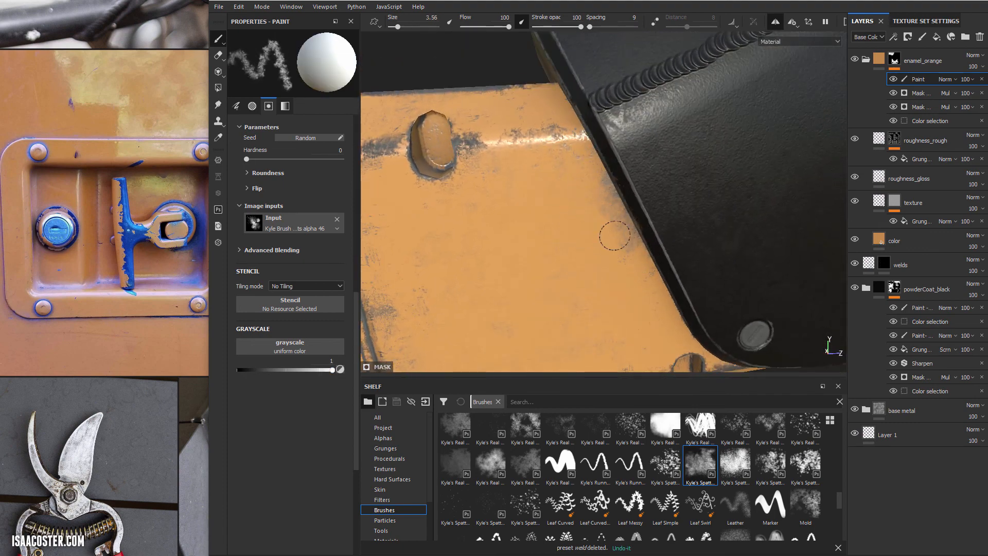
{"action": "left_click_drag", "start_coordinate": [605, 223], "coordinate": [559, 247], "text": "alt"}
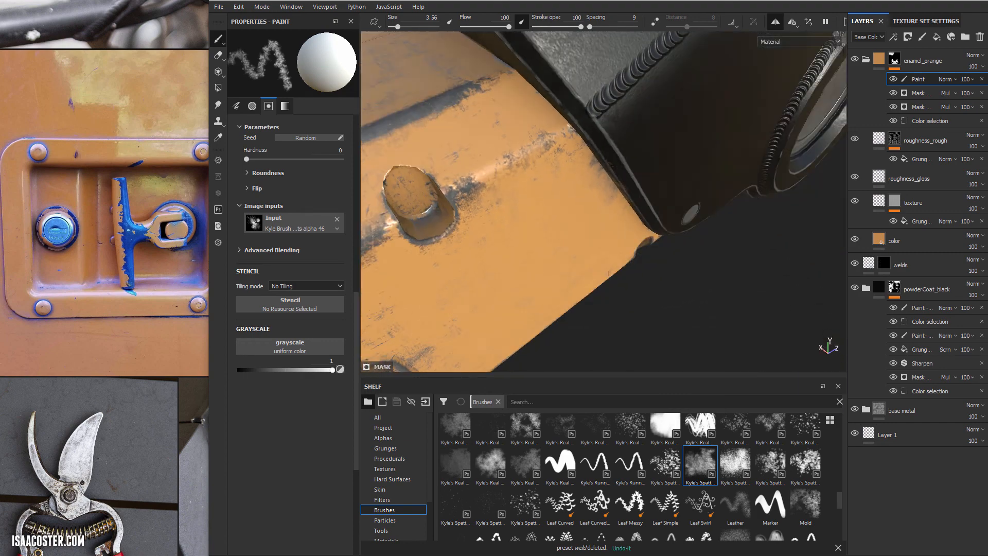
- Examine the chipped paint along the orange housing's bevelled edges, slotted holes and hexagonal grille from several angles and lighting directions
{"action": "right_click_drag", "start_coordinate": [558, 247], "coordinate": [489, 183], "text": "alt"}
{"action": "left_click_drag", "start_coordinate": [490, 183], "coordinate": [640, 211], "text": "alt"}
{"action": "mouse_move", "coordinate": [645, 212]}
{"action": "right_mouse_down", "text": "shift"}
{"action": "mouse_move", "coordinate": [628, 212]}
{"action": "mouse_move", "coordinate": [664, 218]}
{"action": "right_mouse_up", "text": "shift"}
{"action": "mouse_move", "coordinate": [669, 288]}
{"action": "left_mouse_down", "text": "alt"}
{"action": "mouse_move", "coordinate": [612, 216]}
{"action": "mouse_move", "coordinate": [692, 225]}
{"action": "mouse_move", "coordinate": [641, 211]}
{"action": "mouse_move", "coordinate": [608, 225]}
{"action": "mouse_move", "coordinate": [515, 188]}
{"action": "mouse_move", "coordinate": [453, 198]}
{"action": "mouse_move", "coordinate": [519, 181]}
{"action": "left_mouse_up", "text": "alt"}
{"action": "right_click_drag", "start_coordinate": [520, 180], "coordinate": [538, 174], "text": "alt"}
{"action": "middle_click_drag", "start_coordinate": [538, 174], "coordinate": [523, 170], "text": "alt"}
{"action": "mouse_move", "coordinate": [523, 170]}
{"action": "left_mouse_down", "text": "alt"}
{"action": "mouse_move", "coordinate": [518, 205]}
{"action": "mouse_move", "coordinate": [532, 242]}
{"action": "mouse_move", "coordinate": [530, 223]}
{"action": "left_mouse_up", "text": "alt"}
{"action": "left_click_drag", "start_coordinate": [600, 127], "coordinate": [587, 200], "text": "alt"}
{"action": "middle_click_drag", "start_coordinate": [587, 201], "coordinate": [557, 254], "text": "alt"}
{"action": "left_click_drag", "start_coordinate": [557, 254], "coordinate": [517, 254], "text": "alt"}
{"action": "left_click_drag", "start_coordinate": [704, 108], "coordinate": [713, 90], "text": "alt"}
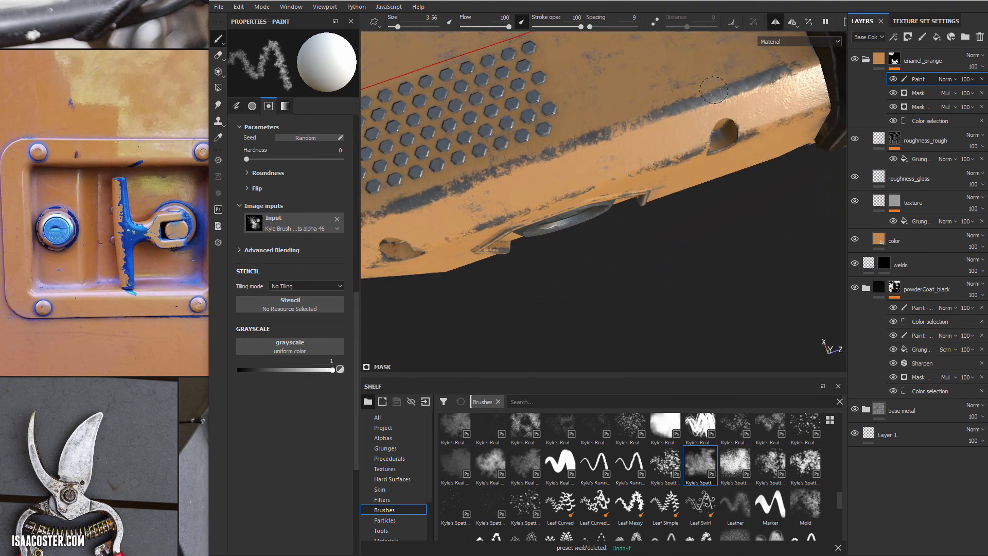
{"action": "left_click_drag", "start_coordinate": [596, 170], "coordinate": [603, 122], "text": "alt"}
{"action": "middle_click_drag", "start_coordinate": [603, 123], "coordinate": [624, 93], "text": "alt"}
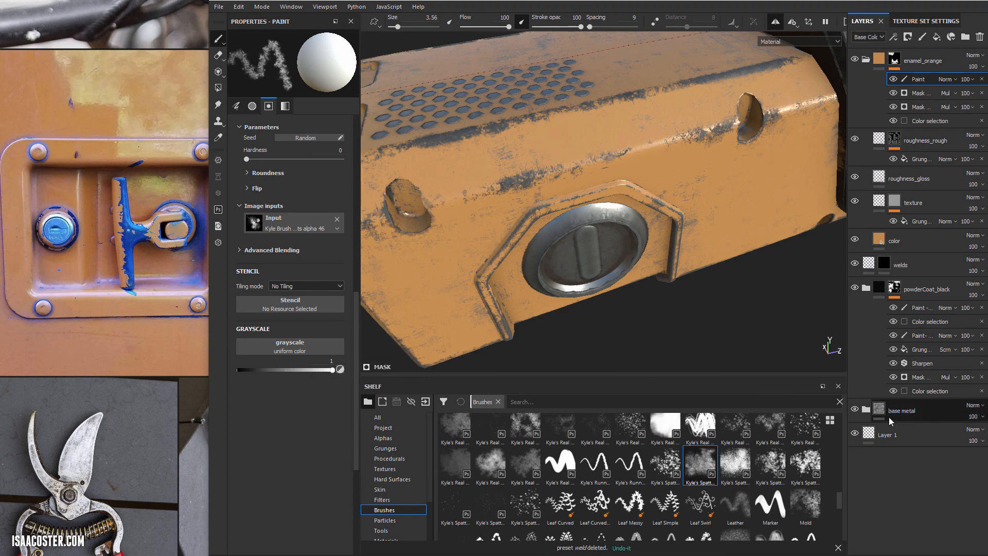
- Expand the base metal folder and add a paint effect above the mask generator in the dirt layer's mask
{"action": "left_click", "coordinate": [864, 410]}
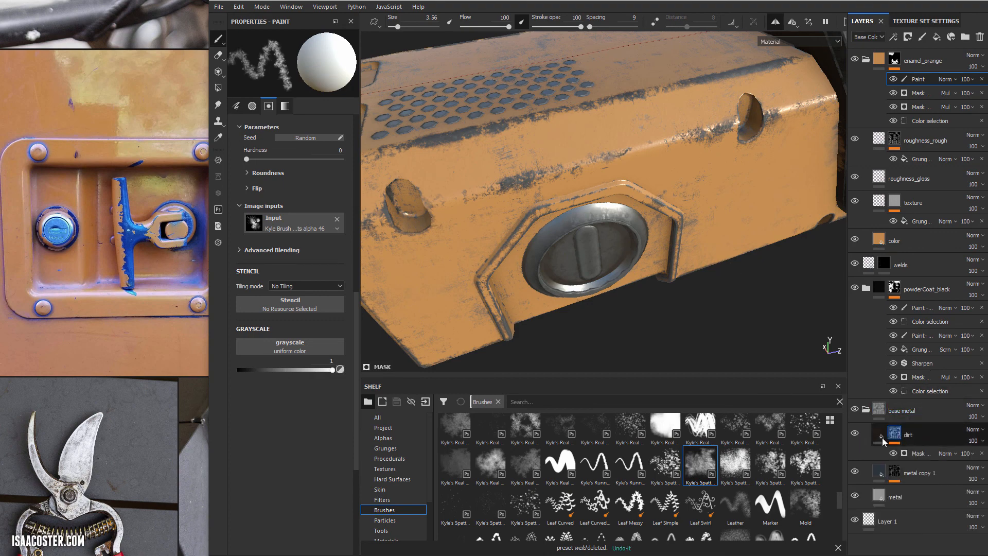
{"action": "left_click", "coordinate": [926, 435]}
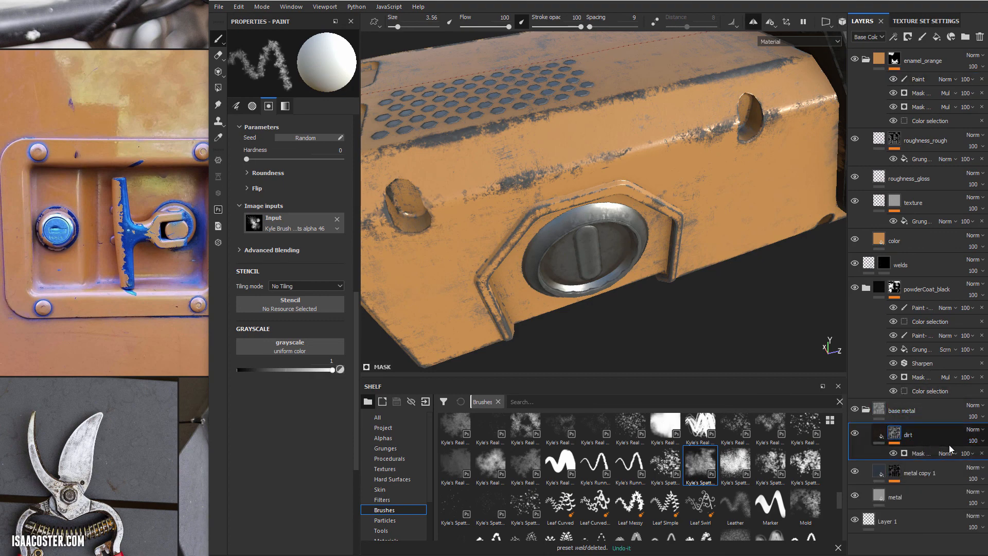
{"action": "left_click", "coordinate": [919, 454]}
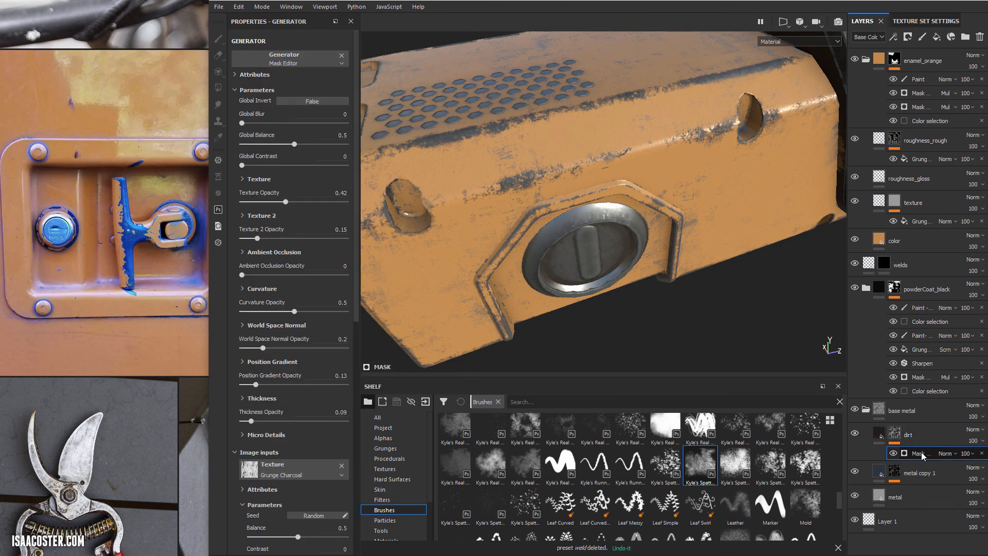
{"action": "right_click", "coordinate": [923, 454]}
{"action": "left_click", "coordinate": [960, 471]}
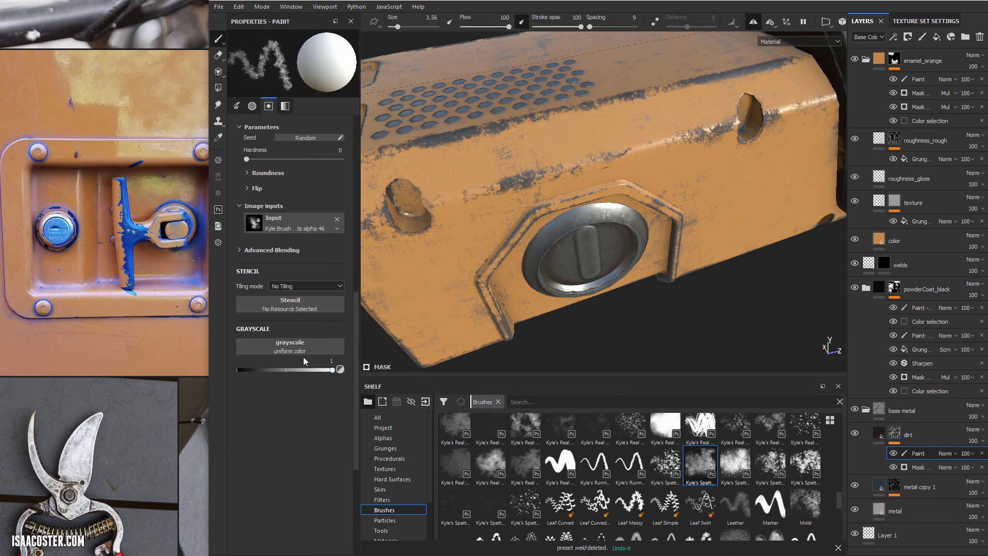
- Set the brush to grayscale 0, size about 1.1 and hardness 0.08 for fine work on the dirt mask
{"action": "left_click_drag", "start_coordinate": [289, 370], "coordinate": [217, 354]}
{"action": "mouse_move", "coordinate": [614, 122]}
{"action": "left_mouse_down", "text": "alt"}
{"action": "mouse_move", "coordinate": [657, 152]}
{"action": "mouse_move", "coordinate": [705, 165]}
{"action": "left_mouse_up", "text": "alt"}
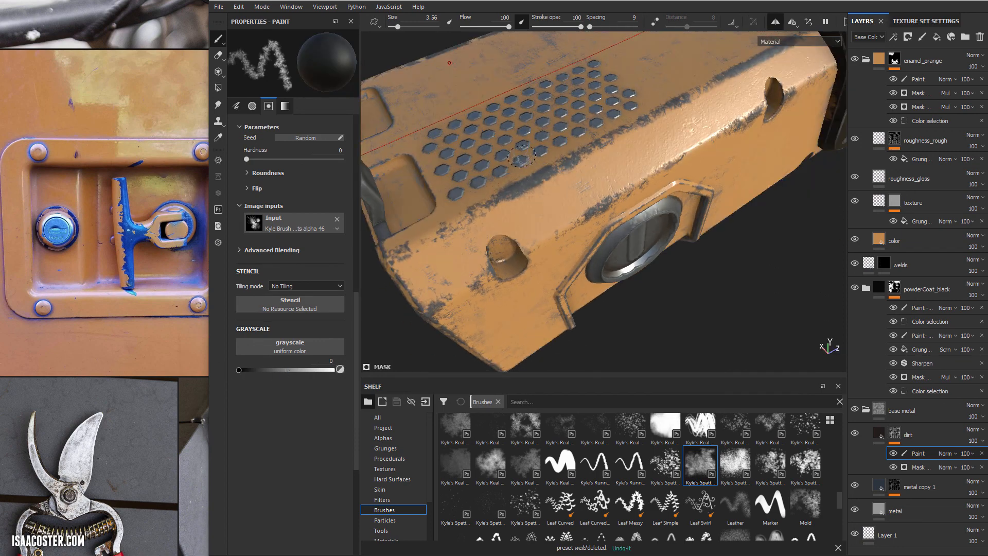
{"action": "right_click_drag", "start_coordinate": [543, 163], "coordinate": [532, 163], "text": "ctrl"}
{"action": "left_click_drag", "start_coordinate": [547, 148], "coordinate": [546, 156], "text": "alt"}
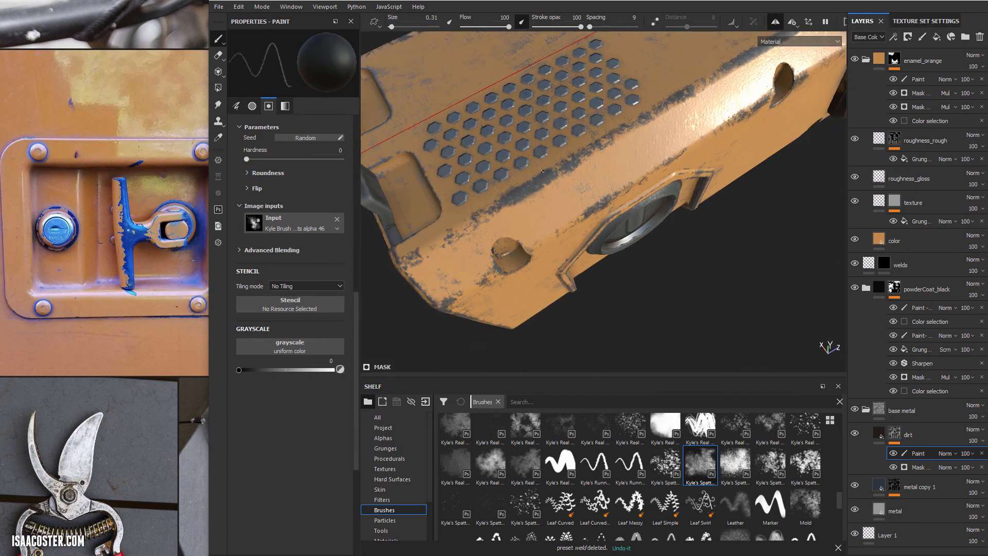
{"action": "right_click_drag", "start_coordinate": [543, 170], "coordinate": [547, 166], "text": "alt"}
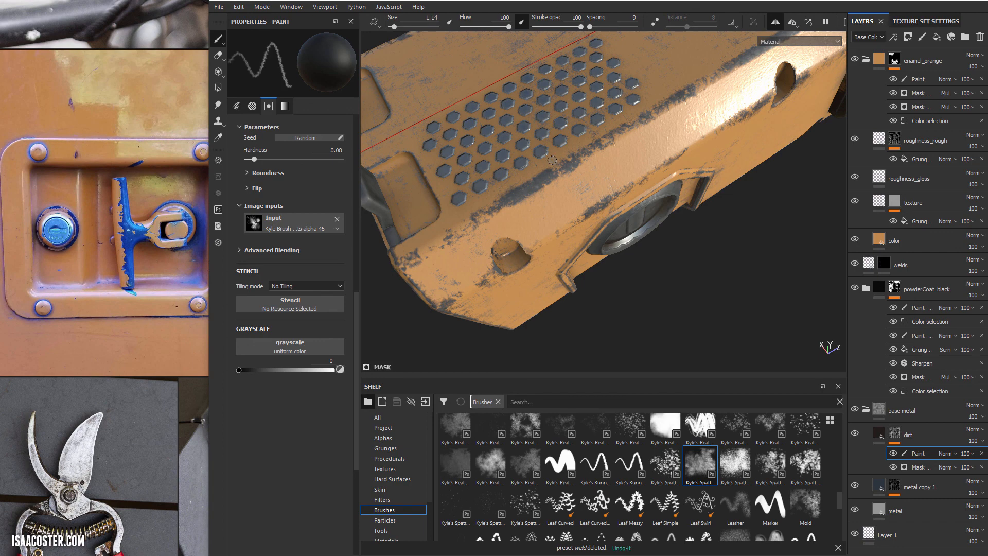
- Paint the dirt away from the exposed metal along the housing's top edge beside the hexagonal grille
{"action": "left_click_drag", "start_coordinate": [552, 160], "coordinate": [557, 198], "text": "alt"}
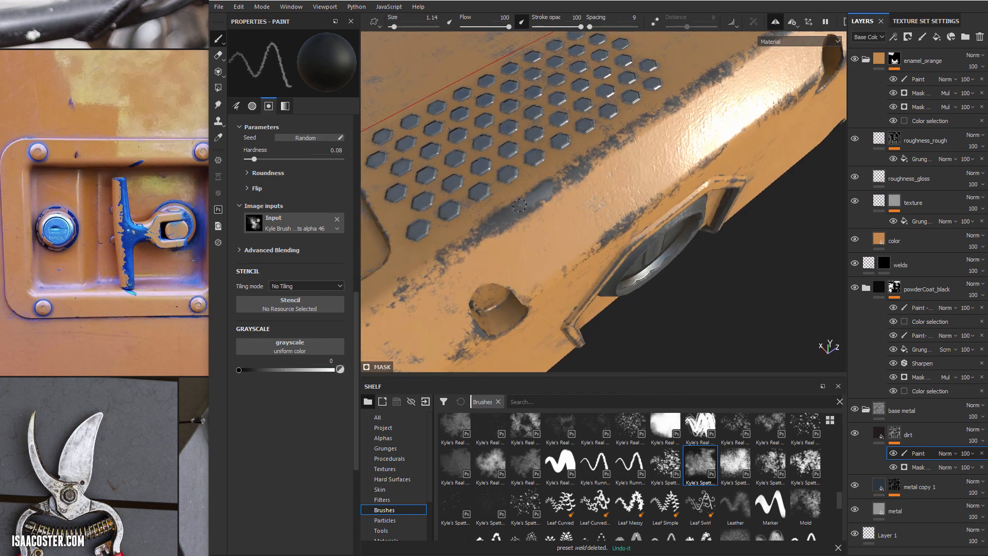
{"action": "left_click_drag", "start_coordinate": [500, 218], "coordinate": [534, 212], "text": "alt"}
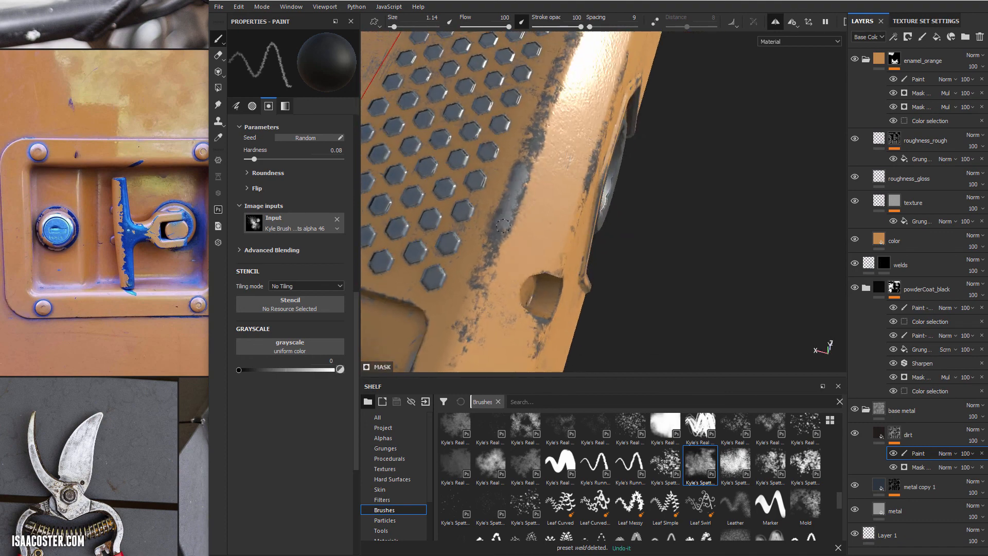
{"action": "left_click_drag", "start_coordinate": [537, 207], "coordinate": [511, 227], "text": "alt"}
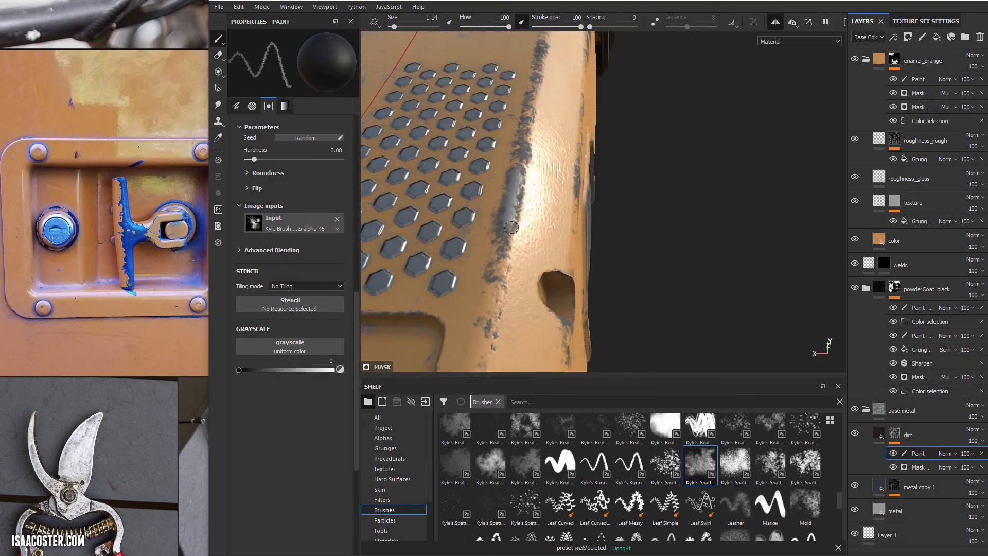
{"action": "left_click_drag", "start_coordinate": [545, 187], "coordinate": [563, 205], "text": "alt"}
- Clean the dirt off the exposed metal on the top edge near the black bracket, with hardness 0.05 and brush size reduced to about 2.2
{"action": "mouse_move", "coordinate": [745, 205]}
{"action": "left_mouse_down", "text": "alt"}
{"action": "mouse_move", "coordinate": [719, 221]}
{"action": "mouse_move", "coordinate": [782, 281]}
{"action": "mouse_move", "coordinate": [640, 279]}
{"action": "mouse_move", "coordinate": [655, 206]}
{"action": "mouse_move", "coordinate": [623, 108]}
{"action": "mouse_move", "coordinate": [628, 120]}
{"action": "left_mouse_up", "text": "alt"}
{"action": "right_click_drag", "start_coordinate": [627, 104], "coordinate": [637, 105], "text": "ctrl"}
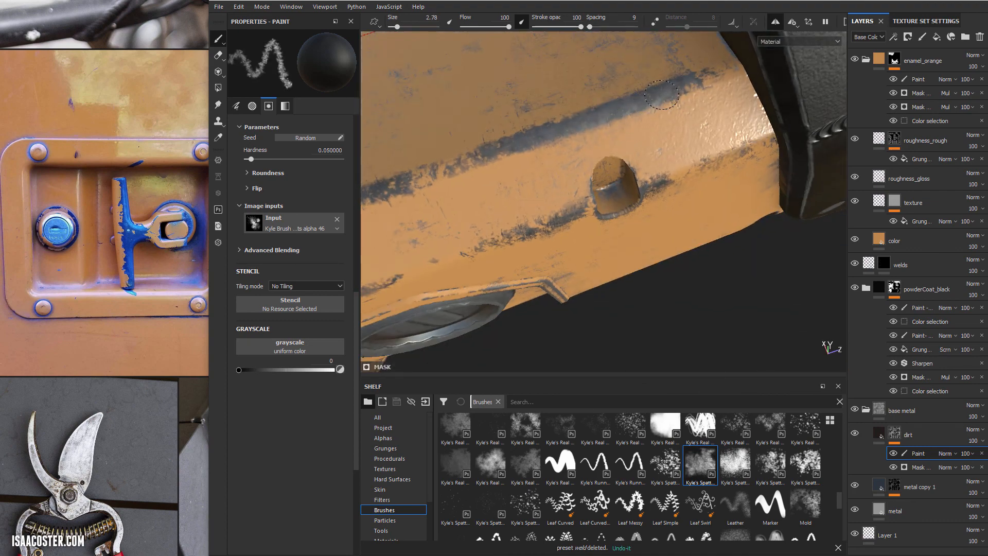
{"action": "left_click_drag", "start_coordinate": [654, 102], "coordinate": [641, 114], "text": "alt"}
{"action": "right_click_drag", "start_coordinate": [641, 98], "coordinate": [638, 99], "text": "ctrl"}
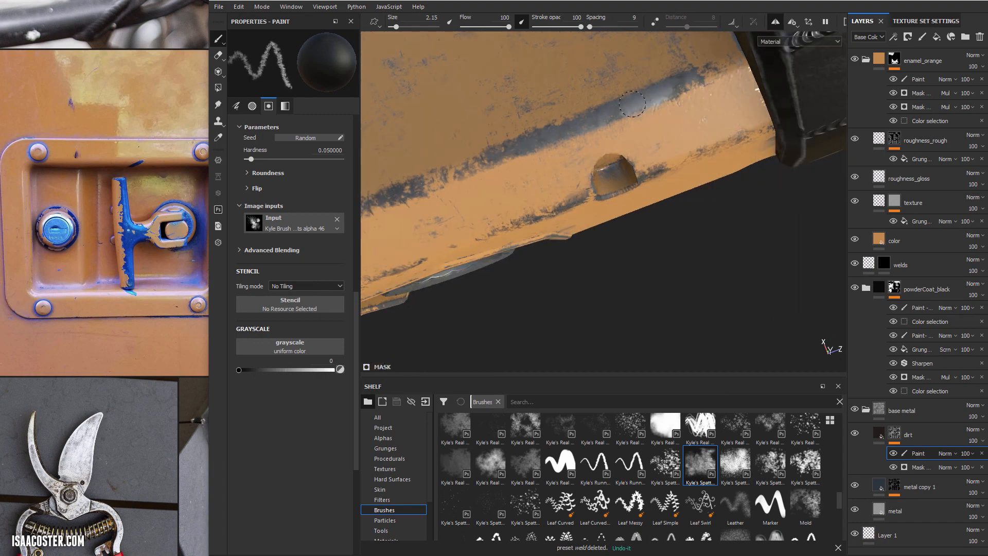
- Brush dirt off the exposed metal along the side bevel running from the slotted hole to above the octagonal frame
{"action": "left_click_drag", "start_coordinate": [511, 166], "coordinate": [533, 192], "text": "alt"}
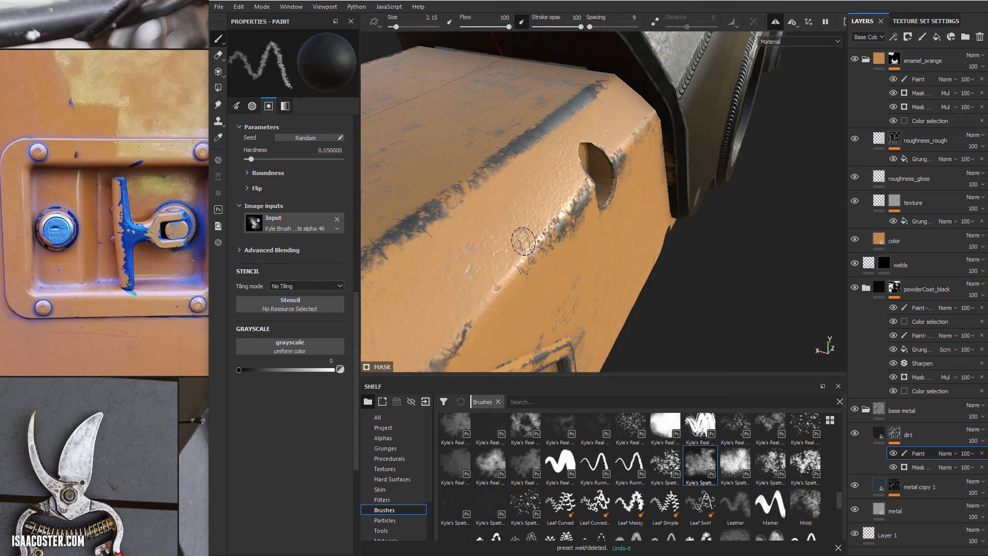
{"action": "mouse_move", "coordinate": [485, 243]}
{"action": "left_mouse_down", "text": "alt"}
{"action": "mouse_move", "coordinate": [653, 256]}
{"action": "mouse_move", "coordinate": [529, 265]}
{"action": "mouse_move", "coordinate": [586, 247]}
{"action": "mouse_move", "coordinate": [534, 225]}
{"action": "mouse_move", "coordinate": [616, 193]}
{"action": "left_mouse_up", "text": "alt"}
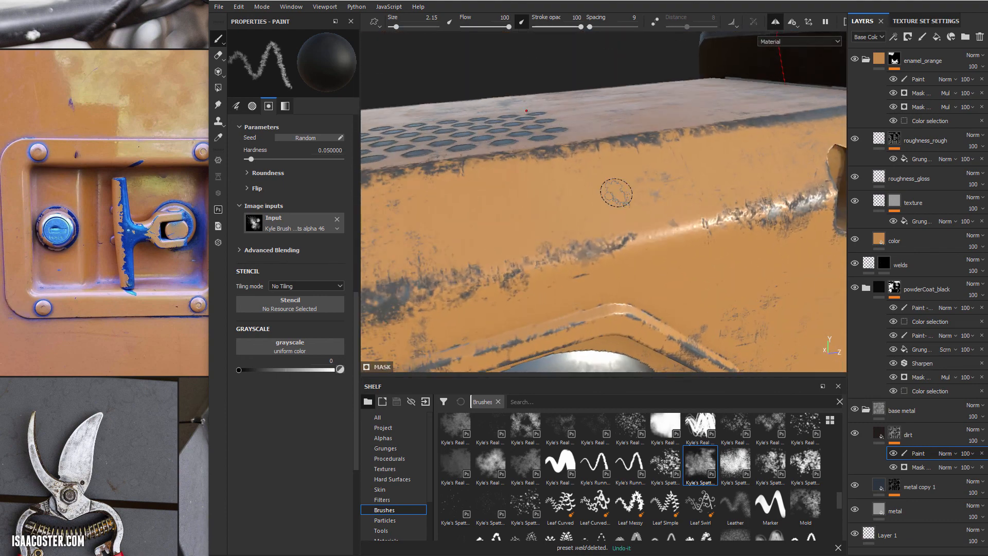
{"action": "mouse_move", "coordinate": [571, 235]}
{"action": "left_mouse_down", "text": "alt"}
{"action": "mouse_move", "coordinate": [676, 221]}
{"action": "mouse_move", "coordinate": [690, 195]}
{"action": "mouse_move", "coordinate": [676, 196]}
{"action": "mouse_move", "coordinate": [670, 138]}
{"action": "left_mouse_up", "text": "alt"}
- Paint the dirt away from the worn metal ridge on the bracket-facing side of the octagonal frame around the round cap
{"action": "left_click_drag", "start_coordinate": [755, 229], "coordinate": [787, 241], "text": "alt"}
{"action": "middle_click_drag", "start_coordinate": [797, 247], "coordinate": [693, 202], "text": "alt"}
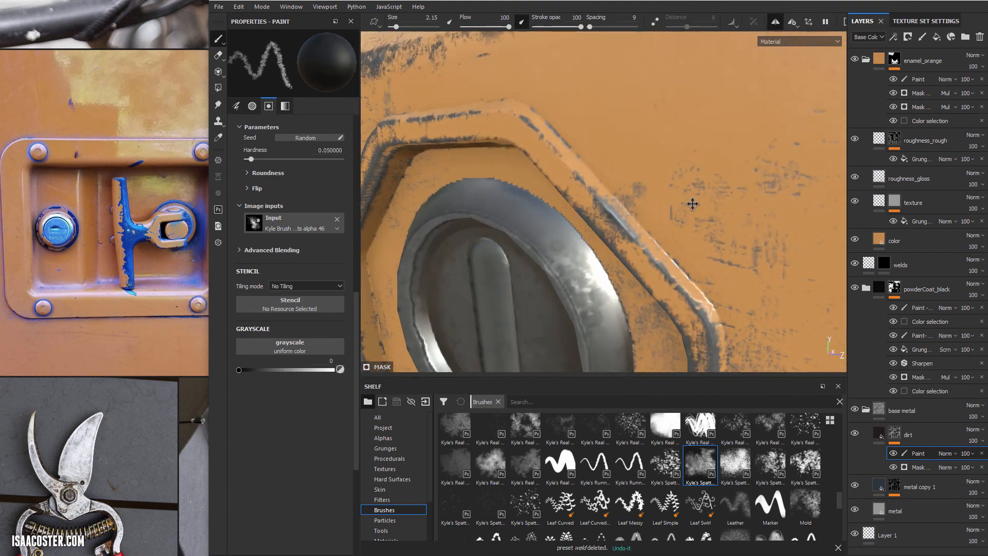
{"action": "mouse_move", "coordinate": [693, 203]}
{"action": "left_mouse_down", "text": "alt"}
{"action": "mouse_move", "coordinate": [709, 222]}
{"action": "mouse_move", "coordinate": [714, 178]}
{"action": "left_mouse_up", "text": "alt"}
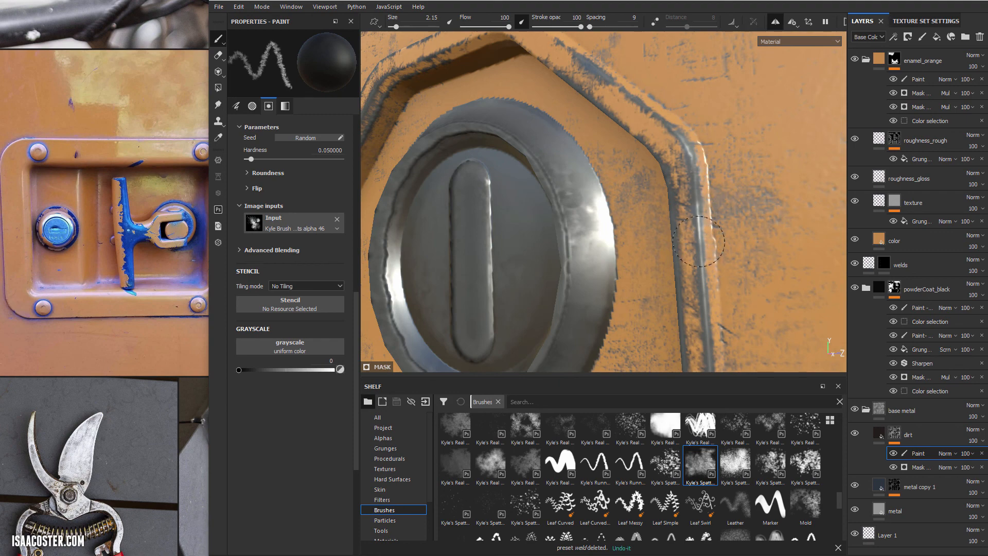
{"action": "middle_click_drag", "start_coordinate": [708, 238], "coordinate": [695, 177], "text": "alt"}
{"action": "mouse_move", "coordinate": [664, 191]}
{"action": "left_mouse_down", "text": "alt"}
{"action": "mouse_move", "coordinate": [602, 188]}
{"action": "mouse_move", "coordinate": [643, 139]}
{"action": "mouse_move", "coordinate": [667, 232]}
{"action": "left_mouse_up", "text": "alt"}
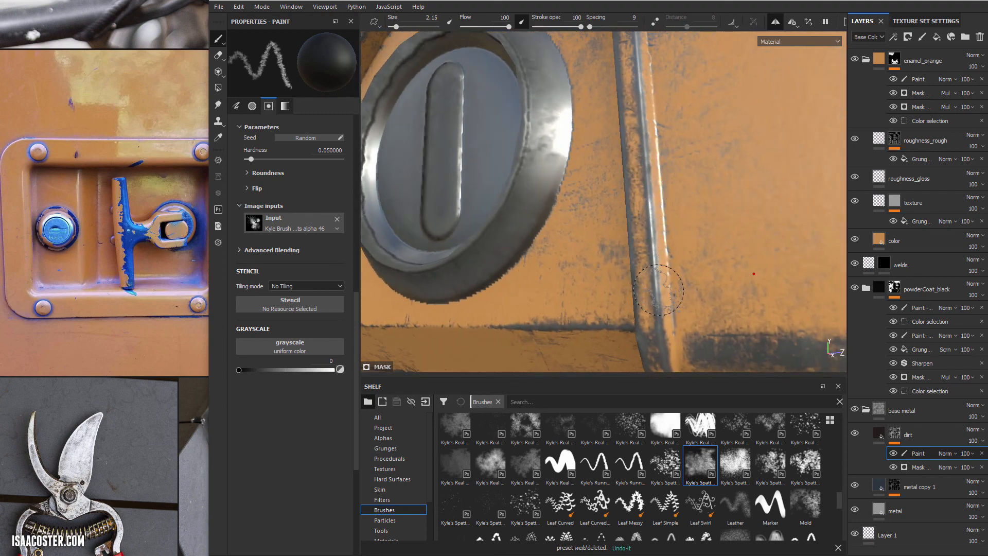
- Paint the dirt away from the exposed metal on the housing's lower edge between the octagonal frame and the black bracket
{"action": "left_click_drag", "start_coordinate": [658, 289], "coordinate": [530, 189], "text": "alt"}
{"action": "mouse_move", "coordinate": [634, 200]}
{"action": "left_mouse_down", "text": "alt"}
{"action": "mouse_move", "coordinate": [657, 191]}
{"action": "mouse_move", "coordinate": [703, 201]}
{"action": "mouse_move", "coordinate": [686, 207]}
{"action": "left_mouse_up", "text": "alt"}
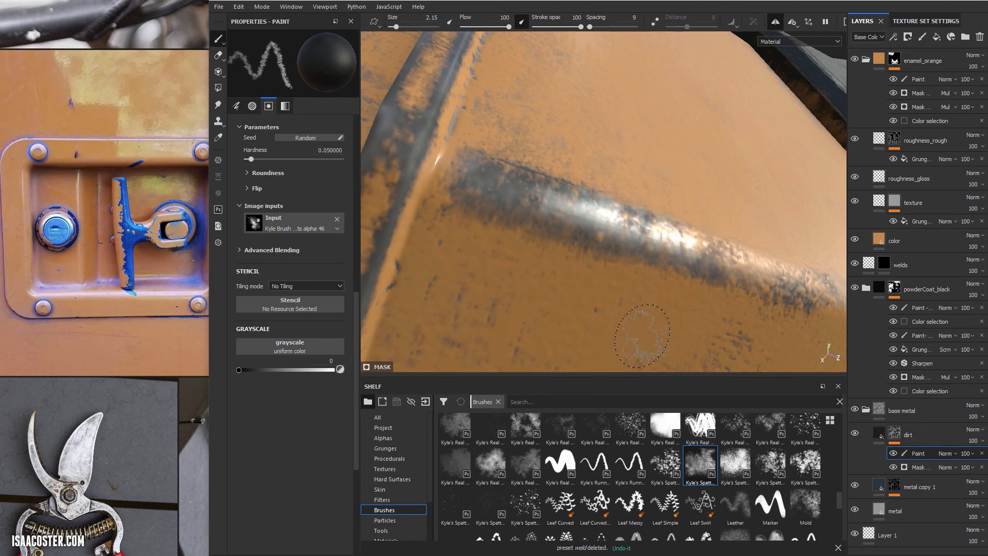
{"action": "right_click_drag", "start_coordinate": [642, 336], "coordinate": [423, 141], "text": "alt"}
- Reduce the brush size to about 1.6 and clean the dirt off the worn ridge on the barrel-facing side of the octagonal frame
{"action": "left_click_drag", "start_coordinate": [429, 158], "coordinate": [798, 269], "text": "alt"}
{"action": "right_click_drag", "start_coordinate": [798, 269], "coordinate": [518, 278], "text": "alt"}
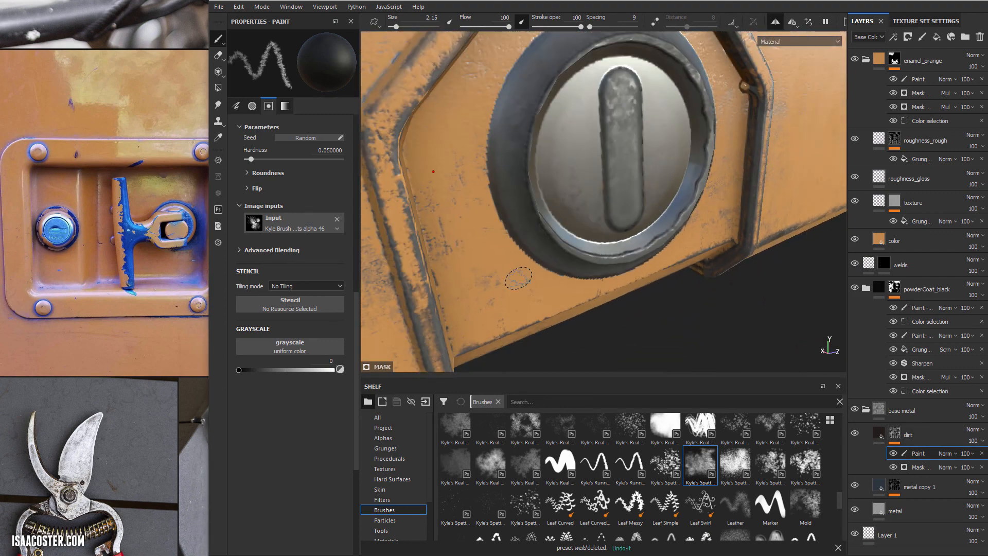
{"action": "mouse_move", "coordinate": [518, 278]}
{"action": "left_mouse_down", "text": "alt"}
{"action": "mouse_move", "coordinate": [546, 244]}
{"action": "mouse_move", "coordinate": [528, 245]}
{"action": "mouse_move", "coordinate": [536, 266]}
{"action": "left_mouse_up", "text": "alt"}
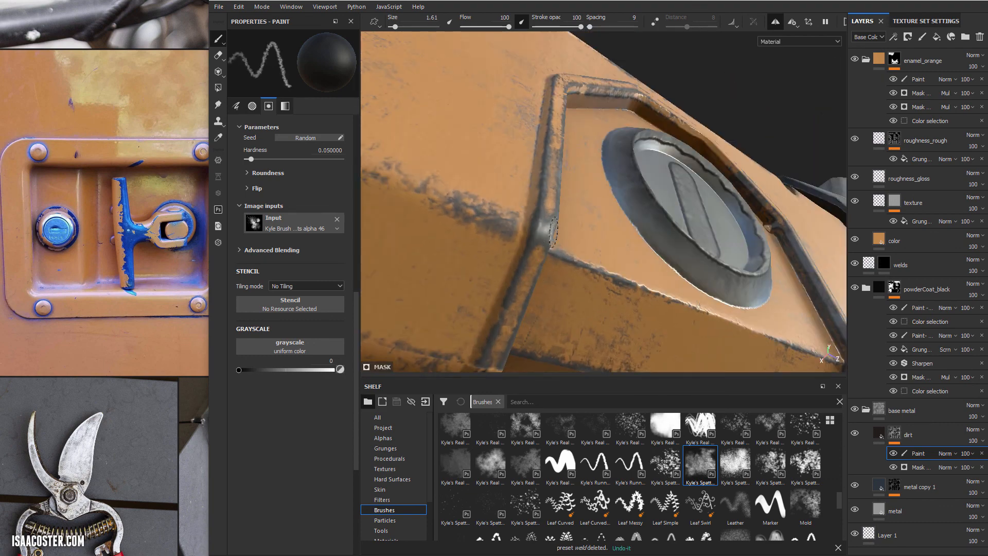
{"action": "mouse_move", "coordinate": [538, 232]}
{"action": "left_mouse_down", "text": "alt"}
{"action": "mouse_move", "coordinate": [557, 254]}
{"action": "mouse_move", "coordinate": [572, 245]}
{"action": "mouse_move", "coordinate": [578, 253]}
{"action": "mouse_move", "coordinate": [396, 173]}
{"action": "mouse_move", "coordinate": [678, 310]}
{"action": "mouse_move", "coordinate": [637, 294]}
{"action": "left_mouse_up", "text": "alt"}
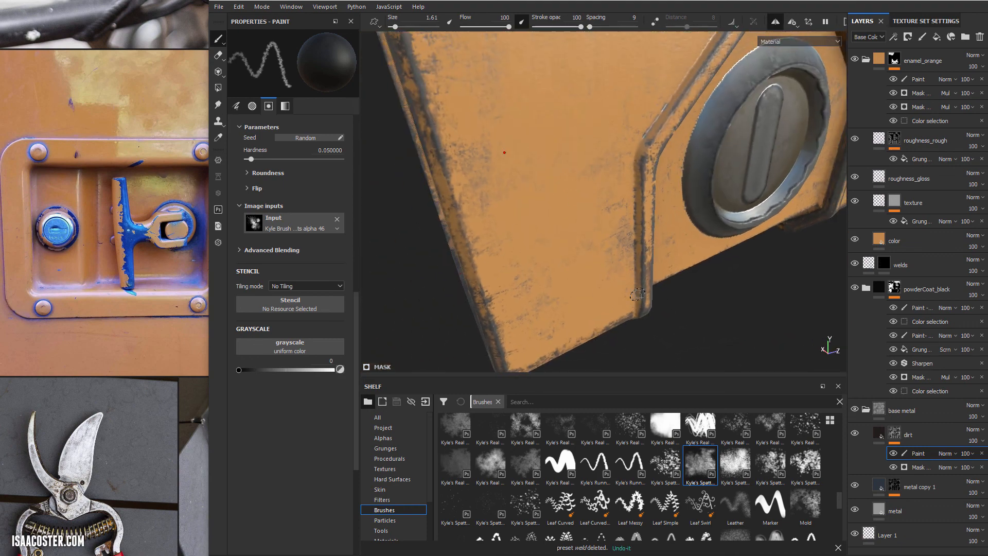
- Touch up the dirt mask along the housing's front vertical edge beside the barrel openings
{"action": "right_click_drag", "start_coordinate": [637, 295], "coordinate": [540, 246], "text": "alt"}
{"action": "left_click_drag", "start_coordinate": [540, 247], "coordinate": [605, 202], "text": "alt"}
{"action": "right_click_drag", "start_coordinate": [604, 202], "coordinate": [611, 202], "text": "shift"}
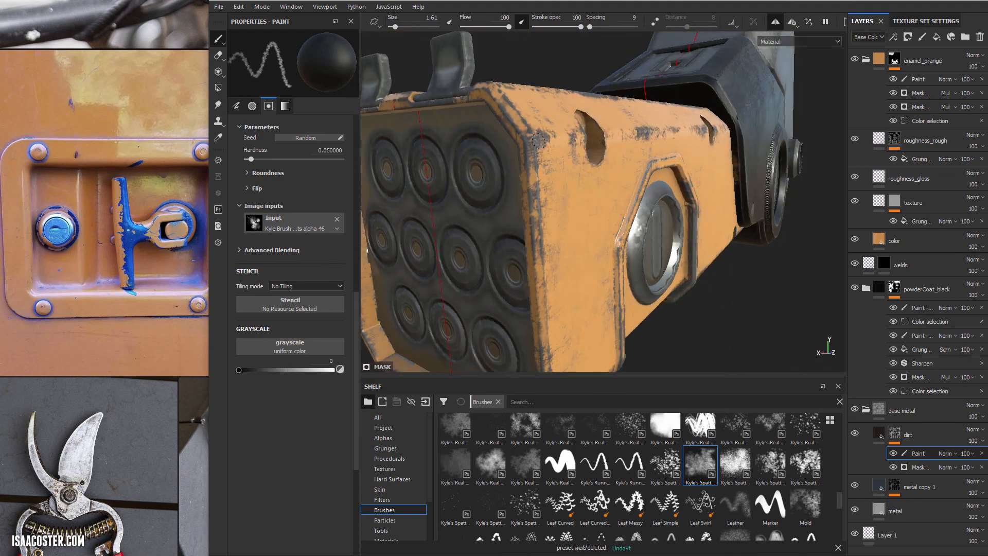
{"action": "mouse_move", "coordinate": [543, 138]}
{"action": "left_mouse_down", "text": "alt"}
{"action": "mouse_move", "coordinate": [471, 199]}
{"action": "mouse_move", "coordinate": [535, 194]}
{"action": "left_mouse_up", "text": "alt"}
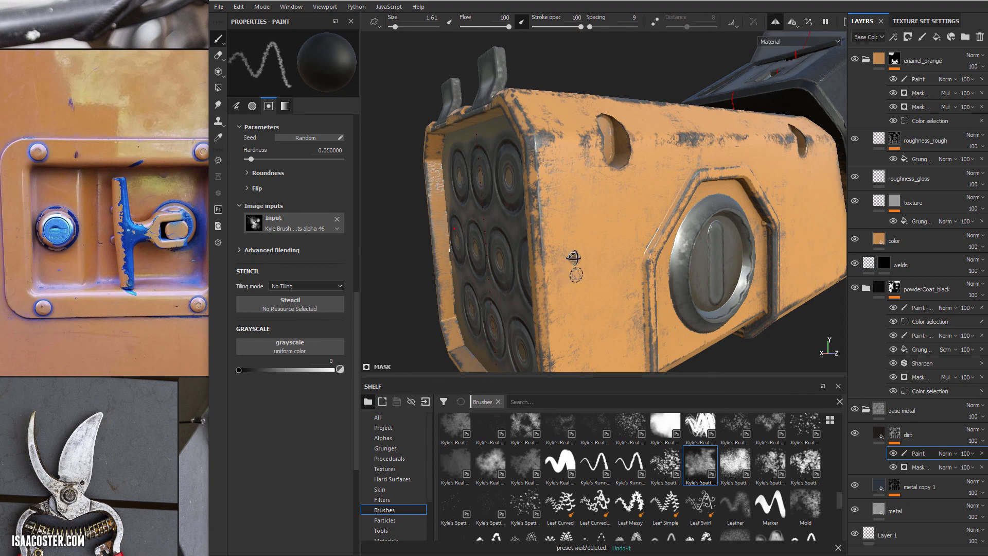
{"action": "mouse_move", "coordinate": [573, 257]}
{"action": "left_mouse_down", "text": "alt"}
{"action": "mouse_move", "coordinate": [548, 233]}
{"action": "mouse_move", "coordinate": [566, 273]}
{"action": "mouse_move", "coordinate": [636, 302]}
{"action": "left_mouse_up", "text": "alt"}
- Set the brush size to about 2.6 with hardness 0 and go over the dirt mask on the housing's upper edges
{"action": "right_click_drag", "start_coordinate": [664, 185], "coordinate": [675, 182], "text": "ctrl"}
{"action": "mouse_move", "coordinate": [678, 186]}
{"action": "left_mouse_down", "text": "alt"}
{"action": "mouse_move", "coordinate": [690, 193]}
{"action": "mouse_move", "coordinate": [669, 180]}
{"action": "mouse_move", "coordinate": [617, 288]}
{"action": "mouse_move", "coordinate": [410, 124]}
{"action": "mouse_move", "coordinate": [452, 135]}
{"action": "left_mouse_up", "text": "alt"}
{"action": "mouse_move", "coordinate": [518, 143]}
{"action": "left_mouse_down", "text": "alt"}
{"action": "mouse_move", "coordinate": [669, 144]}
{"action": "mouse_move", "coordinate": [663, 170]}
{"action": "left_mouse_up", "text": "alt"}
{"action": "left_click_drag", "start_coordinate": [602, 160], "coordinate": [653, 177], "text": "alt"}
{"action": "right_click_drag", "start_coordinate": [638, 216], "coordinate": [623, 314], "text": "alt"}
{"action": "left_click_drag", "start_coordinate": [623, 314], "coordinate": [780, 124], "text": "alt"}
{"action": "left_click_drag", "start_coordinate": [736, 183], "coordinate": [663, 148], "text": "alt"}
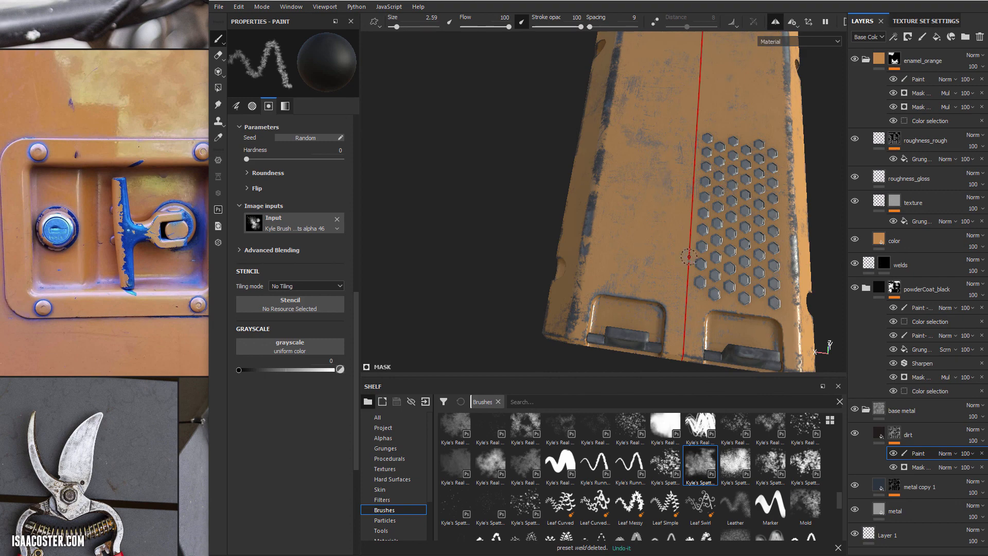
{"action": "left_click_drag", "start_coordinate": [802, 231], "coordinate": [595, 215], "text": "alt"}
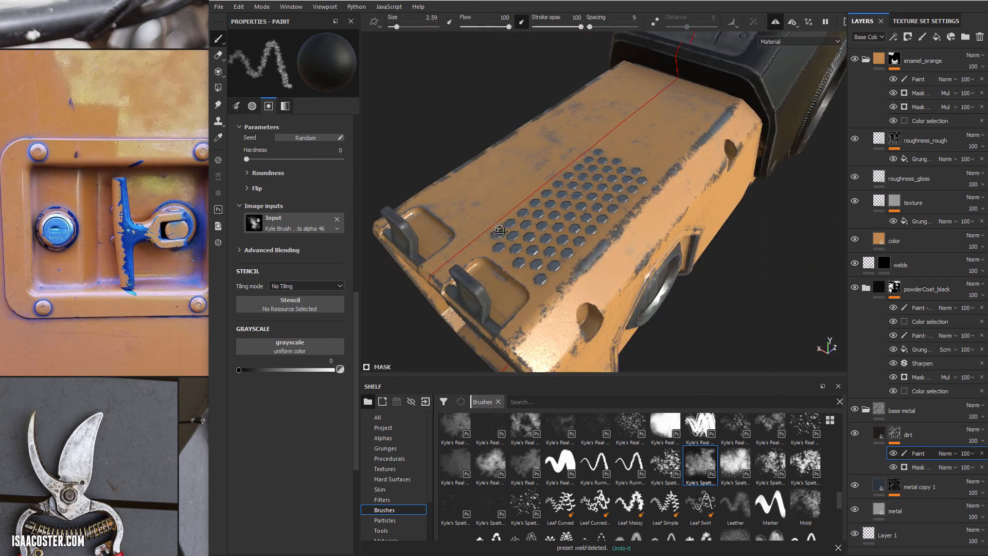
- Rename the paint effect in the enamel_orange mask as "Paint - add"
{"action": "left_click_drag", "start_coordinate": [499, 230], "coordinate": [512, 251], "text": "alt"}
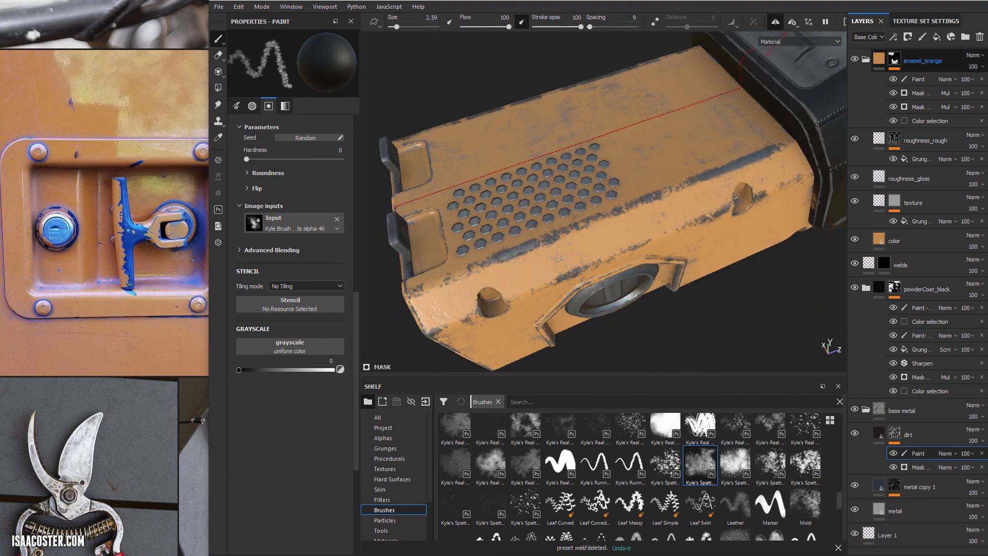
{"action": "left_click", "coordinate": [931, 81]}
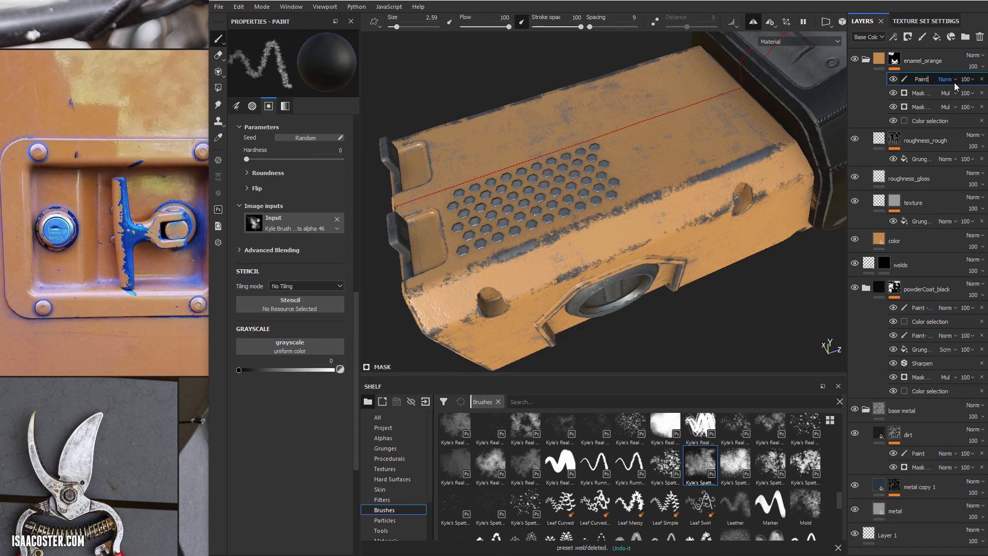
{"action": "type", "text": "- add"}
{"action": "key", "text": "Return"}
{"action": "right_click", "coordinate": [922, 79]}
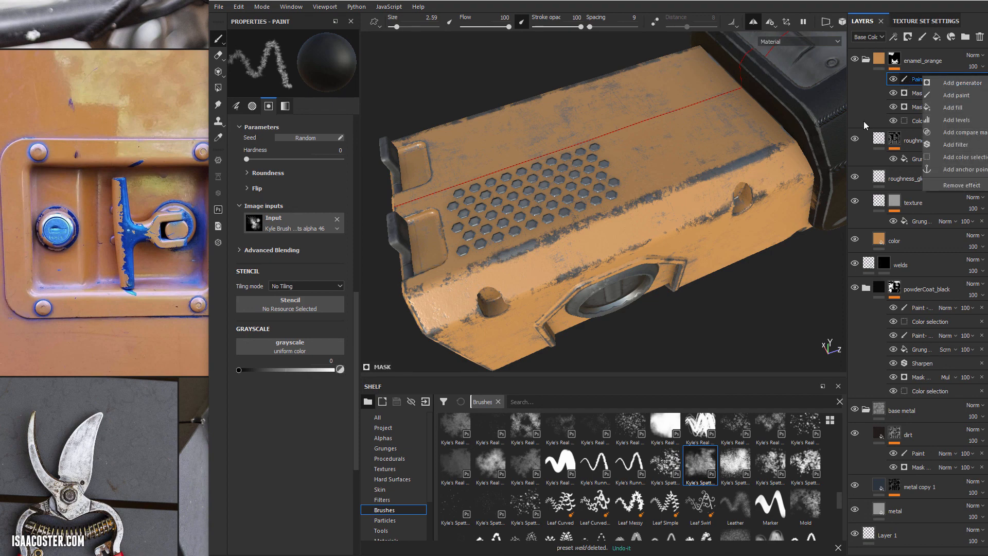
{"action": "left_click", "coordinate": [910, 93]}
- Reduce the brush size to about 1.56, set the grayscale to 1 and paint enamel back over the worn upper edge above the slot
{"action": "scroll", "coordinate": [701, 172], "scroll_direction": "up", "scroll_amount": 4}
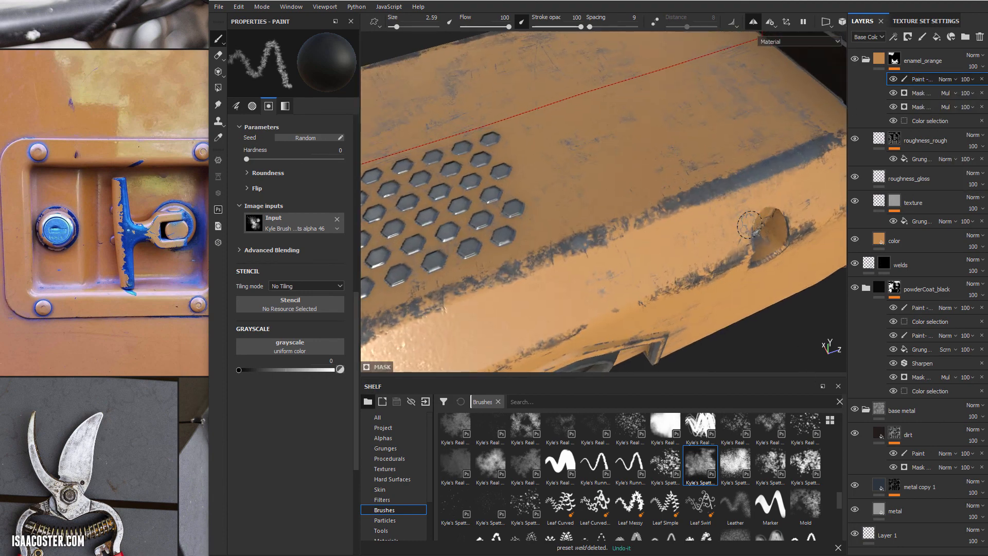
{"action": "left_click_drag", "start_coordinate": [730, 175], "coordinate": [720, 196], "text": "alt"}
{"action": "scroll", "coordinate": [748, 189], "scroll_direction": "up", "scroll_amount": 1}
{"action": "right_click_drag", "start_coordinate": [752, 190], "coordinate": [746, 193], "text": "ctrl"}
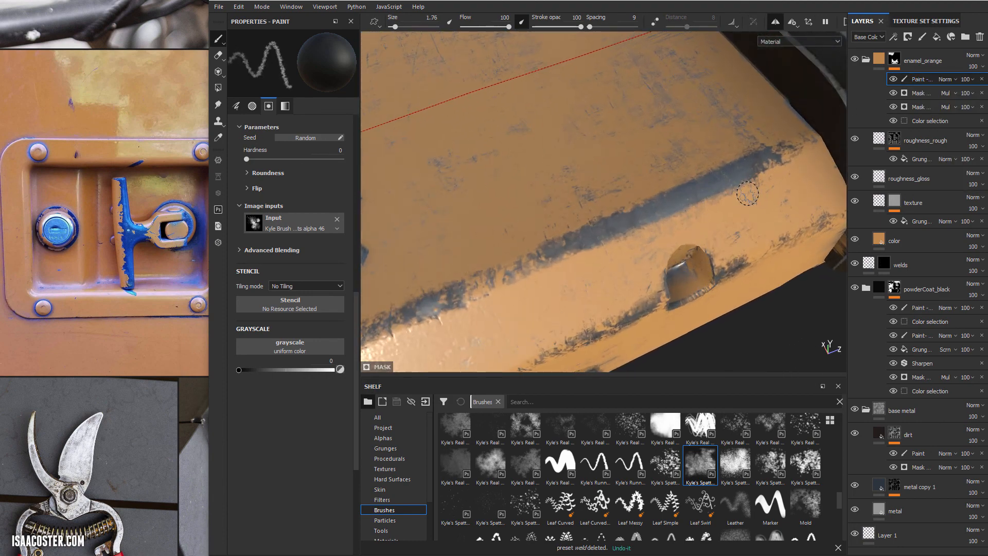
{"action": "left_click_drag", "start_coordinate": [770, 176], "coordinate": [750, 177]}
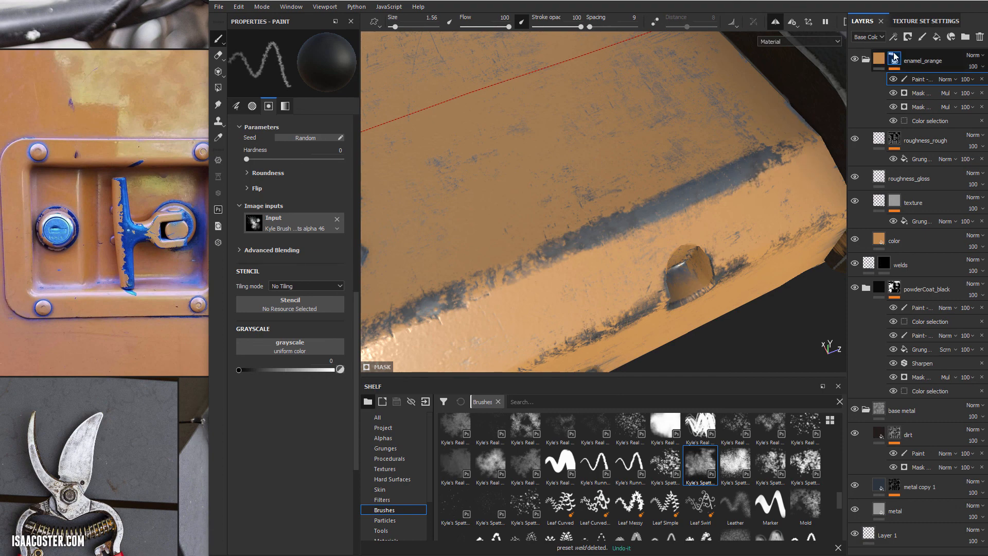
{"action": "left_click", "coordinate": [333, 369]}
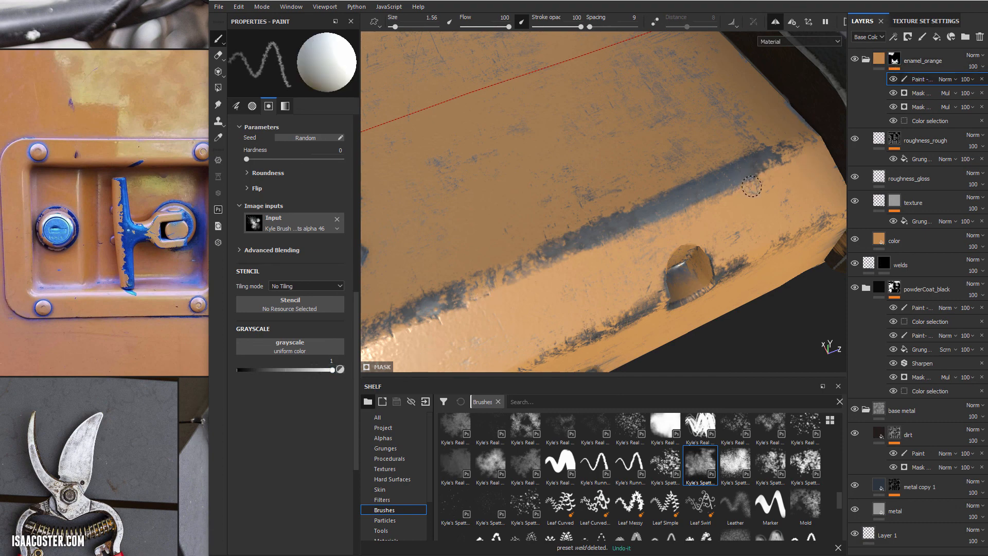
{"action": "mouse_move", "coordinate": [756, 176]}
{"action": "left_mouse_down"}
{"action": "mouse_move", "coordinate": [764, 170]}
{"action": "mouse_move", "coordinate": [727, 182]}
{"action": "left_mouse_up"}
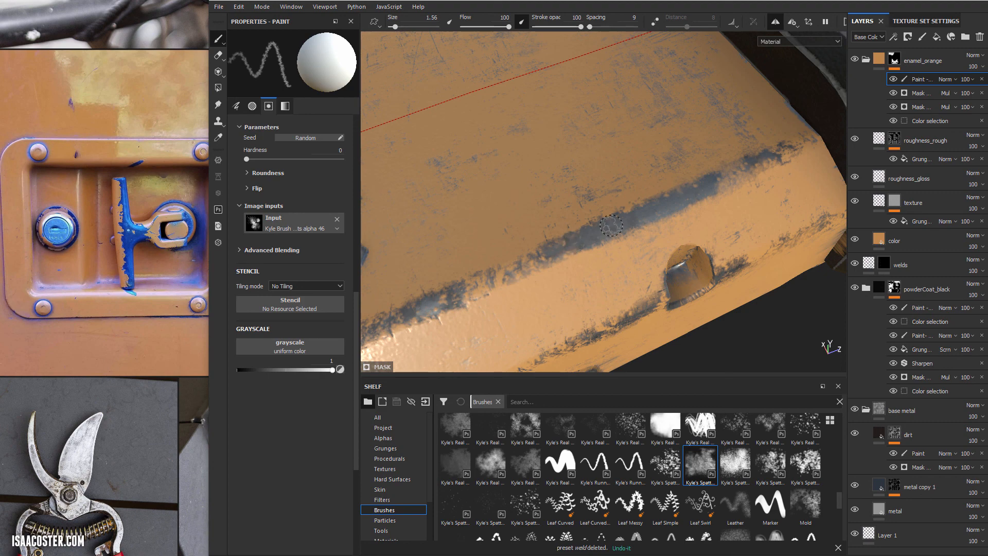
- Examine the chipping along the housing's upper edge from several angles and in the enamel_orange mask view
{"action": "left_click_drag", "start_coordinate": [664, 219], "coordinate": [597, 228], "text": "alt"}
{"action": "left_click_drag", "start_coordinate": [444, 294], "coordinate": [653, 214], "text": "alt"}
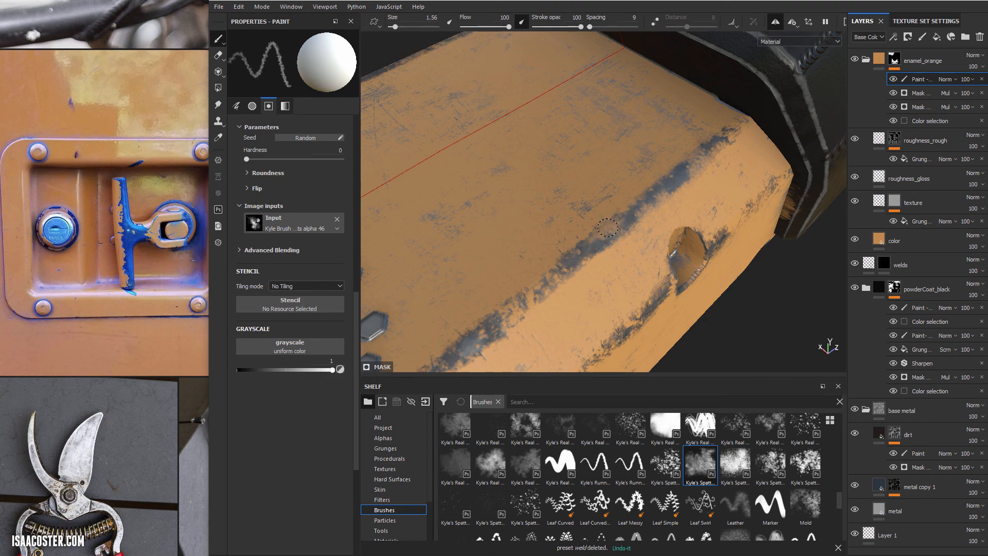
{"action": "left_click_drag", "start_coordinate": [588, 271], "coordinate": [633, 234], "text": "alt"}
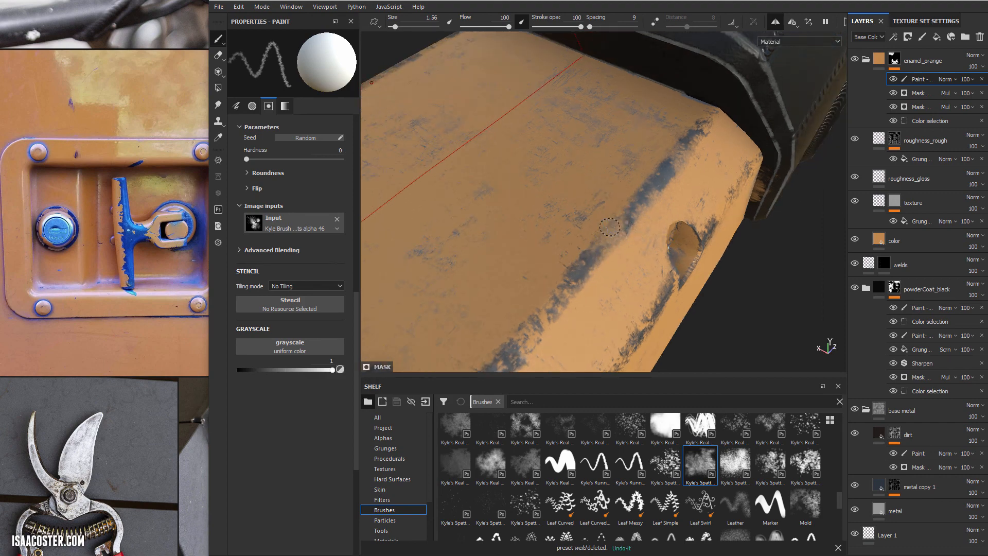
{"action": "mouse_move", "coordinate": [661, 227]}
{"action": "left_mouse_down", "text": "alt"}
{"action": "mouse_move", "coordinate": [616, 250]}
{"action": "mouse_move", "coordinate": [587, 285]}
{"action": "left_mouse_up", "text": "alt"}
{"action": "middle_click_drag", "start_coordinate": [587, 286], "coordinate": [761, 294], "text": "alt"}
{"action": "mouse_move", "coordinate": [668, 175]}
{"action": "left_mouse_down", "text": "alt"}
{"action": "mouse_move", "coordinate": [657, 187]}
{"action": "mouse_move", "coordinate": [670, 186]}
{"action": "left_mouse_up", "text": "alt"}
{"action": "right_click_drag", "start_coordinate": [670, 186], "coordinate": [772, 278], "text": "alt"}
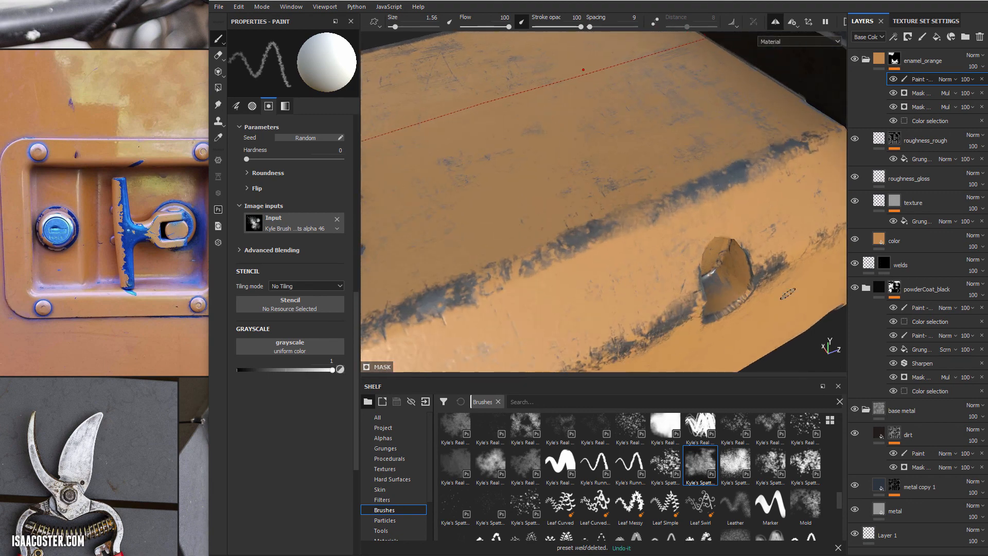
{"action": "mouse_move", "coordinate": [651, 231]}
{"action": "left_mouse_down", "text": "alt"}
{"action": "mouse_move", "coordinate": [612, 214]}
{"action": "mouse_move", "coordinate": [661, 242]}
{"action": "left_mouse_up", "text": "alt"}
{"action": "left_click", "coordinate": [894, 59], "text": "alt"}
{"action": "mouse_move", "coordinate": [669, 177]}
{"action": "left_mouse_down", "text": "alt"}
{"action": "mouse_move", "coordinate": [657, 204]}
{"action": "mouse_move", "coordinate": [576, 191]}
{"action": "left_mouse_up", "text": "alt"}
- Try a Sharpen filter above the paint effect in the enamel_orange mask, reduce its intensity to 0 and hide it
{"action": "left_click", "coordinate": [921, 80]}
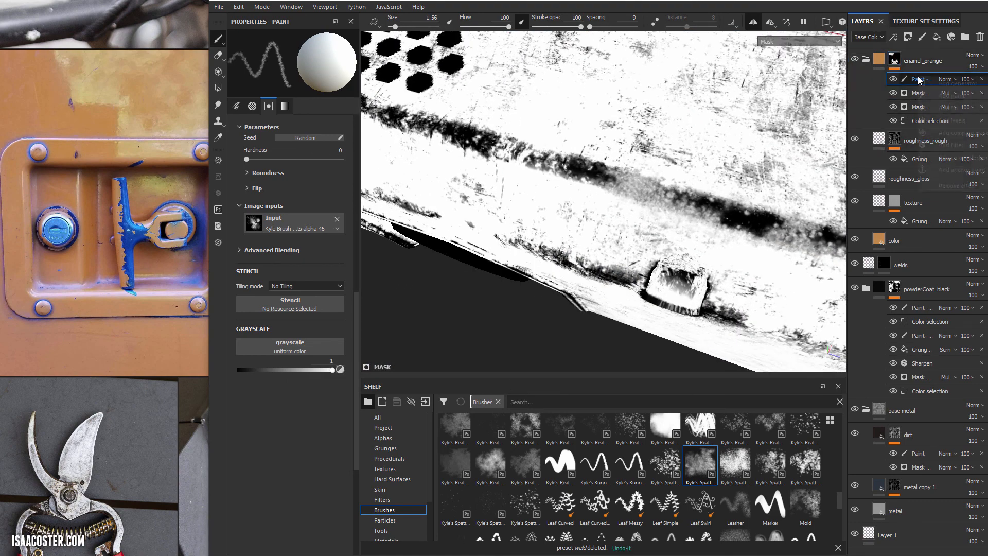
{"action": "right_click", "coordinate": [917, 77]}
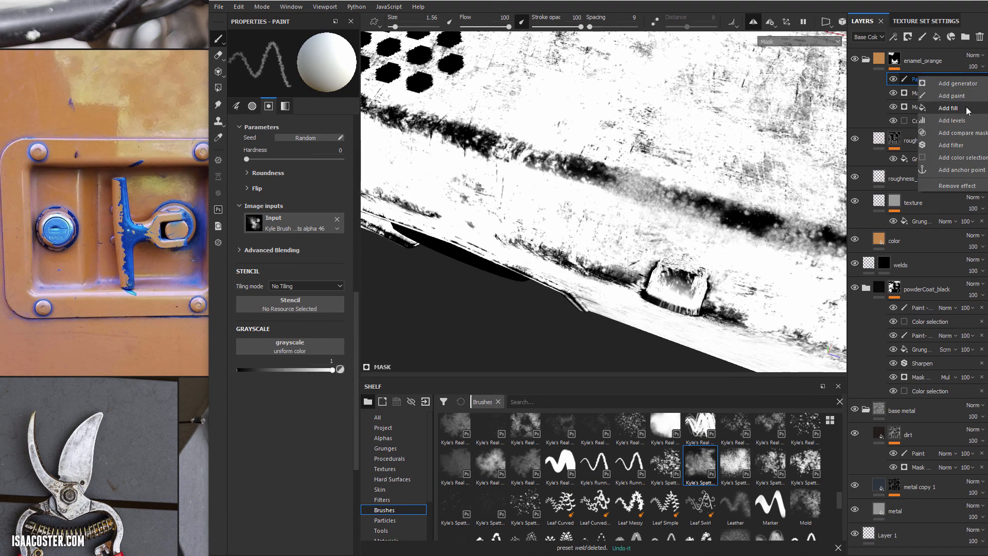
{"action": "left_click", "coordinate": [966, 146]}
{"action": "left_click", "coordinate": [311, 60]}
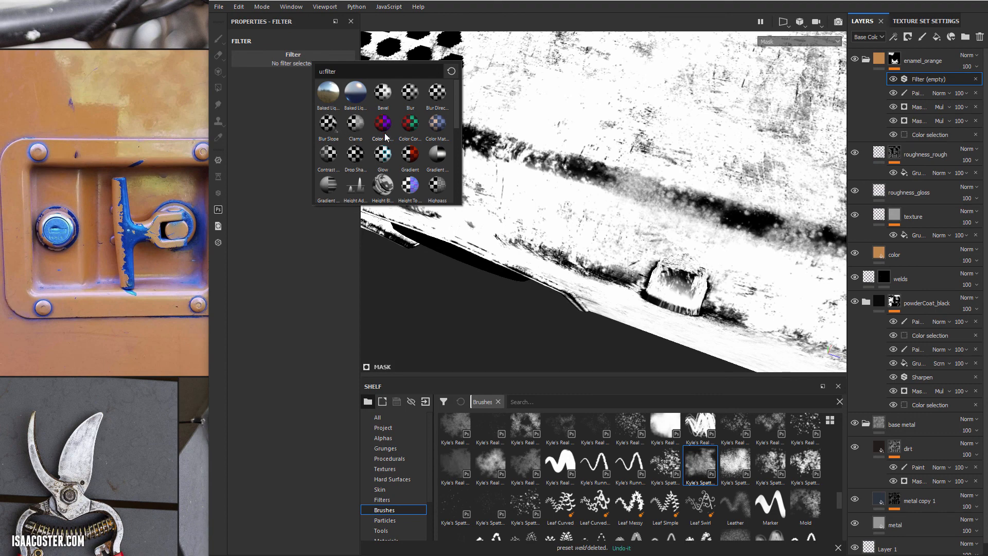
{"action": "scroll", "coordinate": [411, 172], "scroll_direction": "down", "scroll_amount": 5}
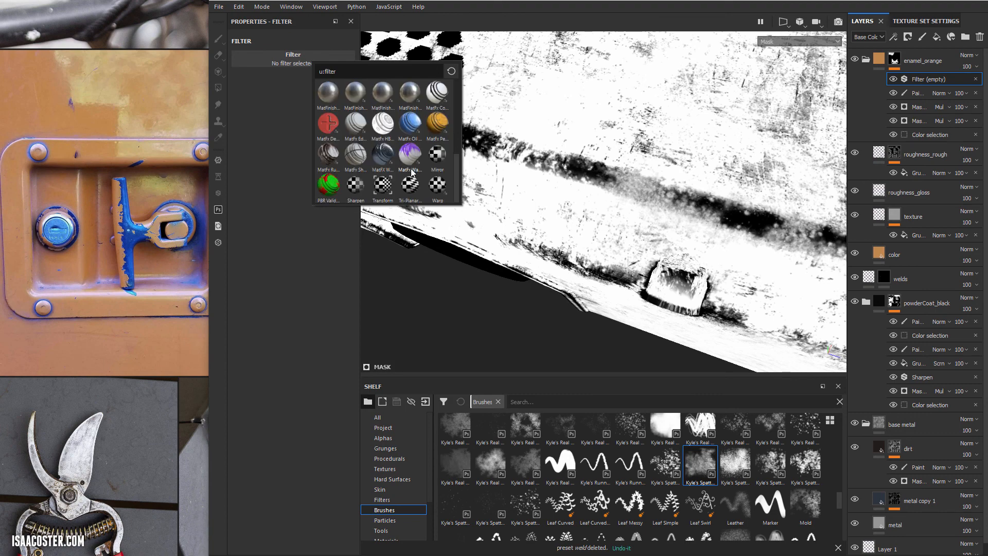
{"action": "left_click", "coordinate": [360, 188]}
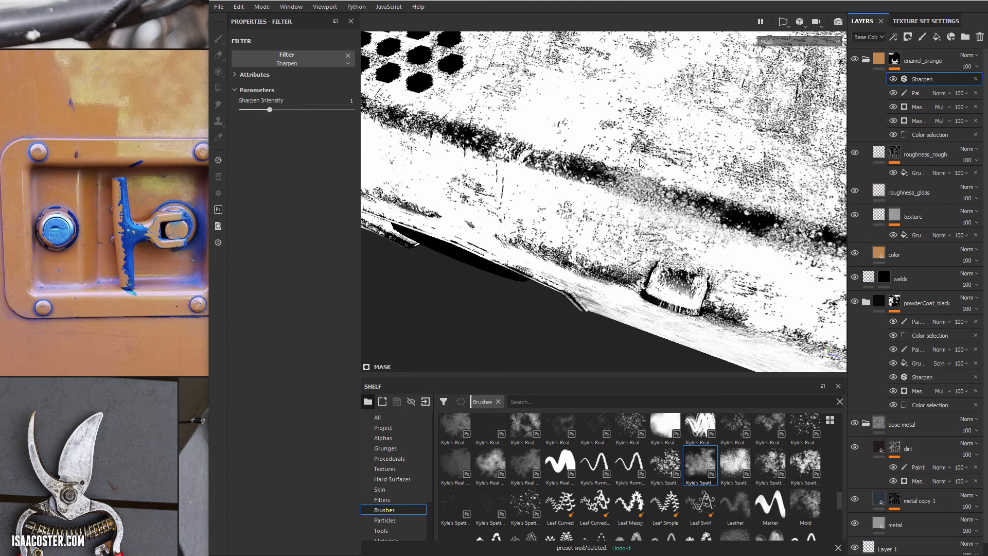
{"action": "key", "text": "m"}
{"action": "left_click_drag", "start_coordinate": [647, 227], "coordinate": [799, 129], "text": "alt"}
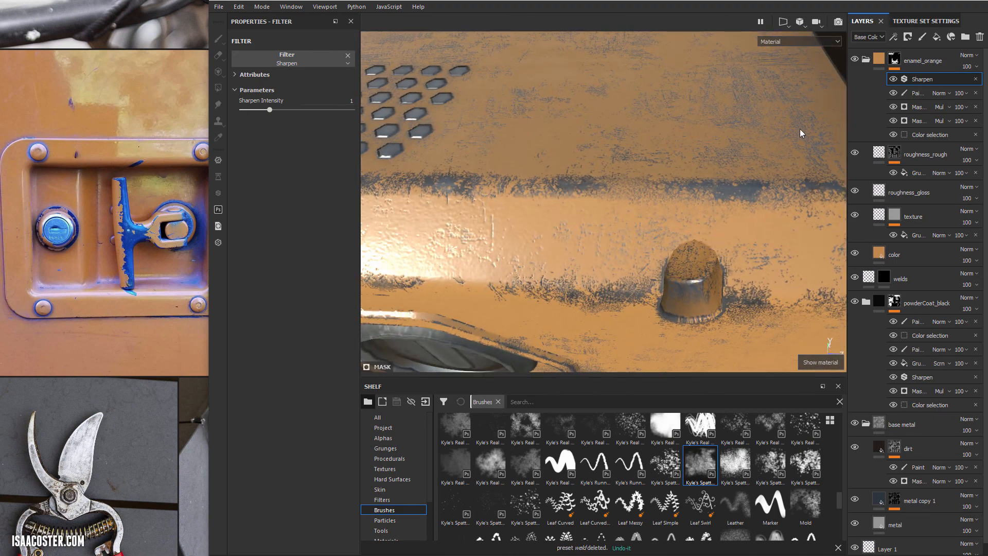
{"action": "left_click_drag", "start_coordinate": [705, 122], "coordinate": [682, 210], "text": "alt"}
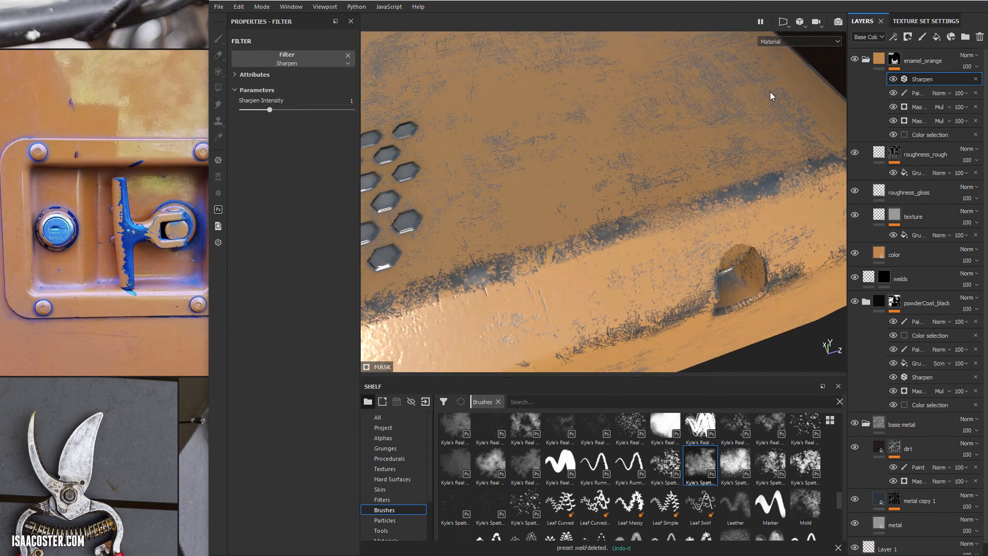
{"action": "left_click_drag", "start_coordinate": [267, 114], "coordinate": [255, 114]}
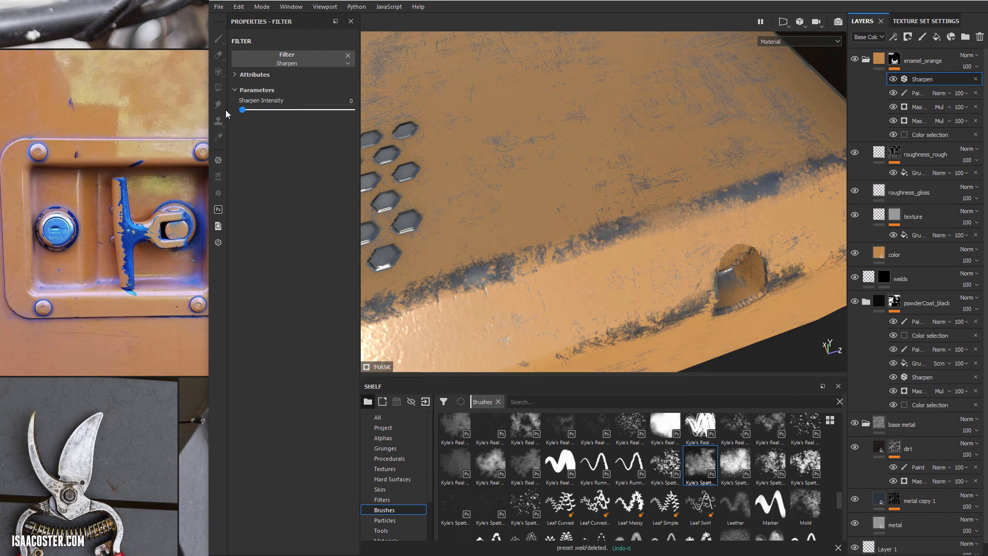
{"action": "left_click", "coordinate": [893, 78]}
- Add a Contrast Luminosity filter at the top of the enamel_orange mask and set its contrast to about 0.74
{"action": "right_click", "coordinate": [937, 79]}
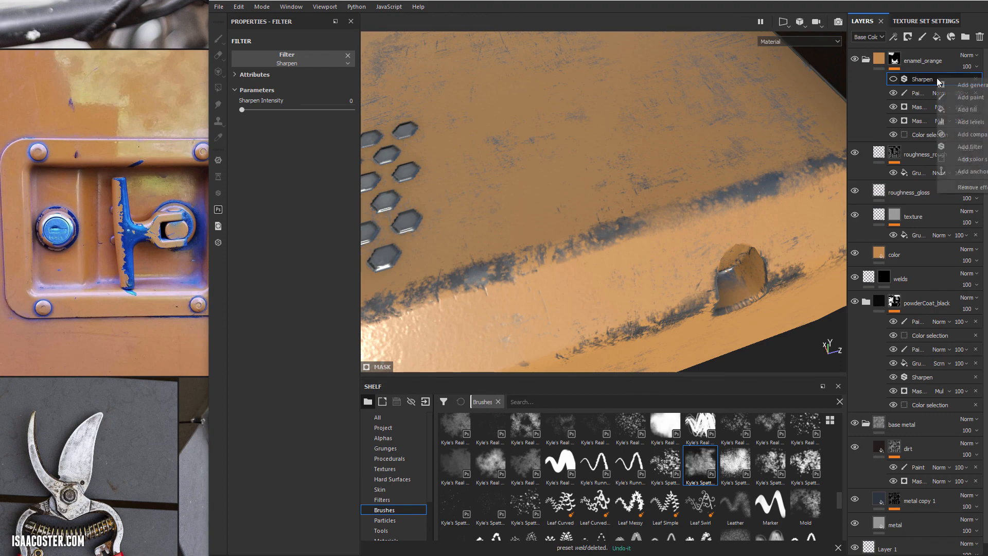
{"action": "left_click", "coordinate": [969, 147]}
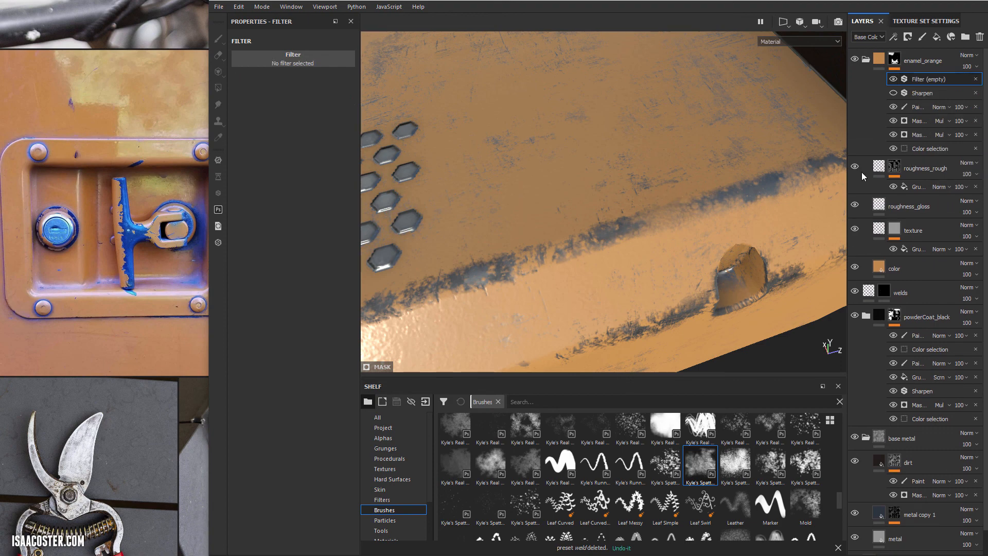
{"action": "left_click", "coordinate": [292, 58]}
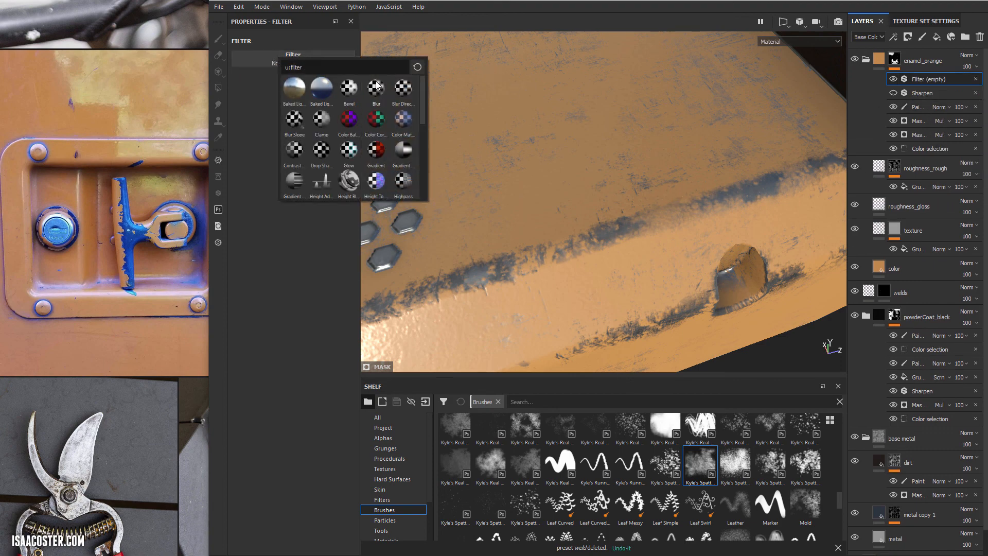
{"action": "left_click", "coordinate": [295, 150]}
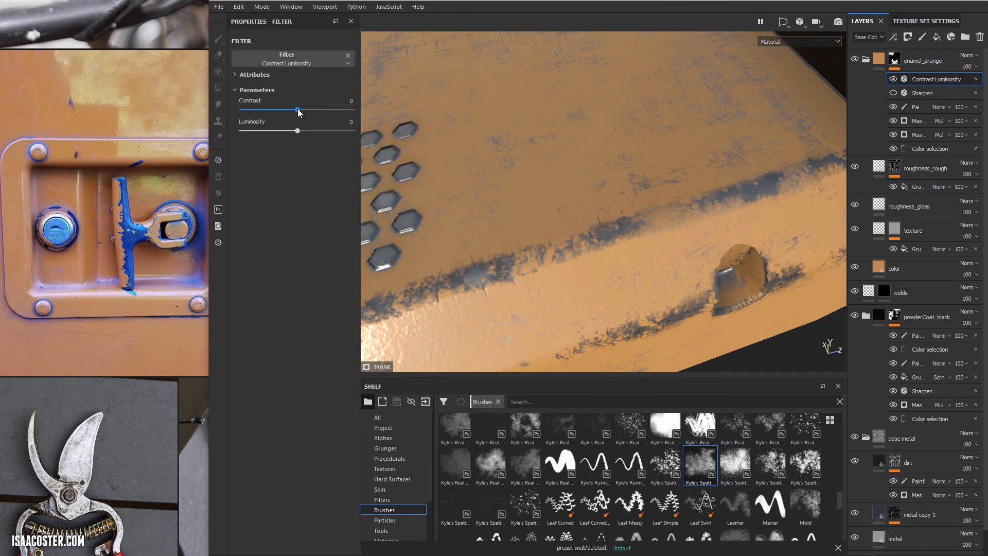
{"action": "mouse_move", "coordinate": [315, 110]}
{"action": "left_mouse_down"}
{"action": "mouse_move", "coordinate": [460, 124]}
{"action": "mouse_move", "coordinate": [723, 109]}
{"action": "mouse_move", "coordinate": [630, 95]}
{"action": "mouse_move", "coordinate": [514, 137]}
{"action": "mouse_move", "coordinate": [633, 141]}
{"action": "mouse_move", "coordinate": [519, 179]}
{"action": "mouse_move", "coordinate": [591, 154]}
{"action": "mouse_move", "coordinate": [569, 95]}
{"action": "mouse_move", "coordinate": [591, 124]}
{"action": "mouse_move", "coordinate": [498, 121]}
{"action": "mouse_move", "coordinate": [630, 139]}
{"action": "mouse_move", "coordinate": [597, 176]}
{"action": "mouse_move", "coordinate": [590, 164]}
{"action": "left_mouse_up"}
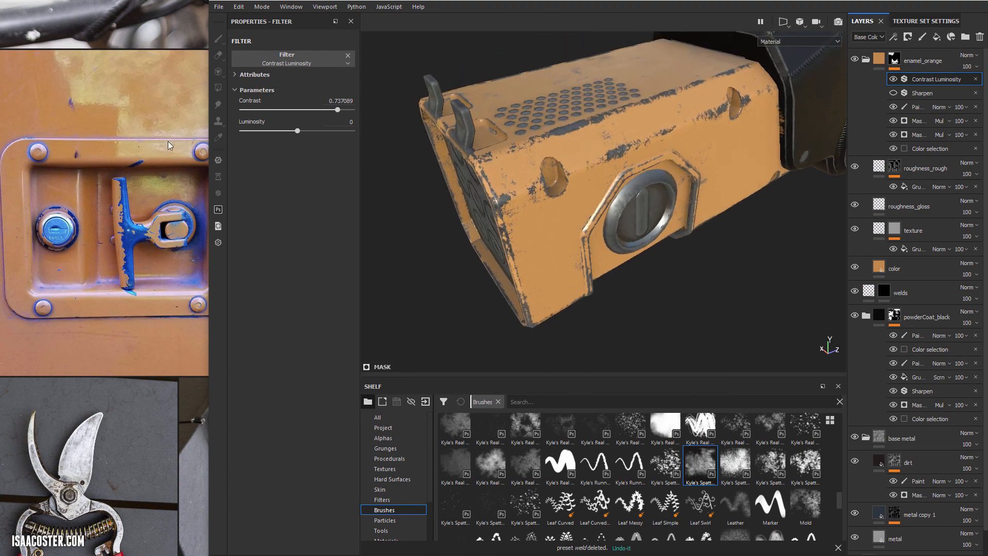